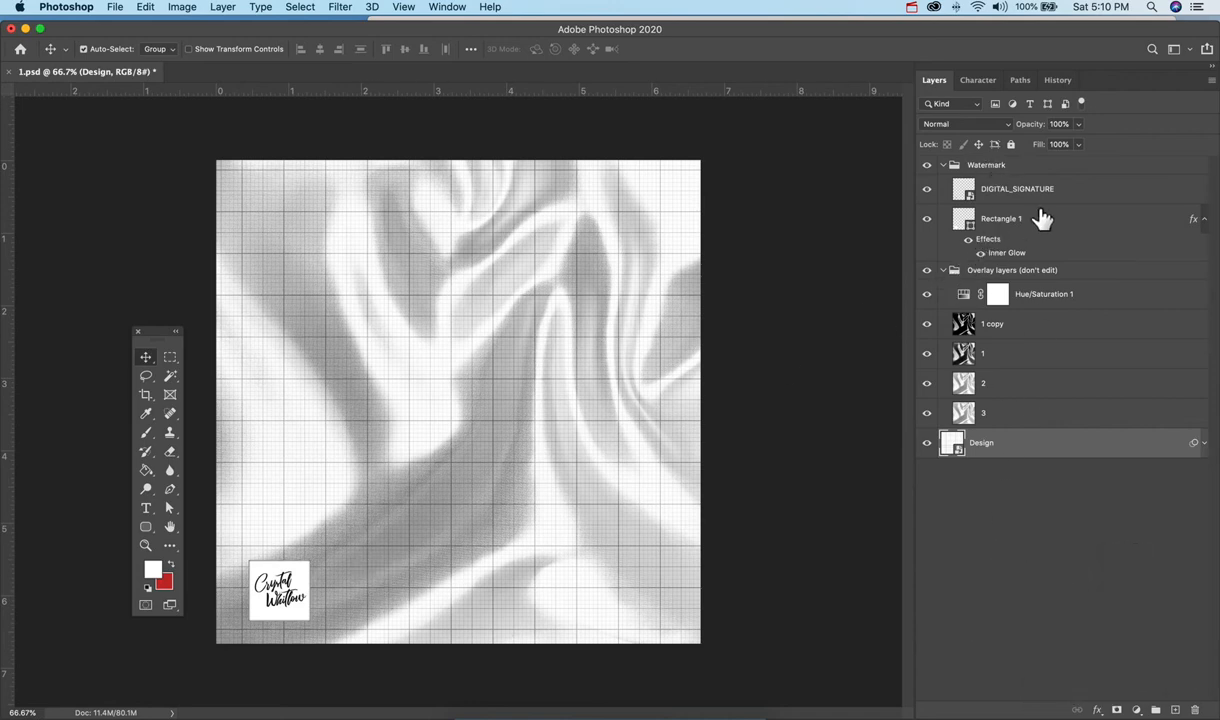
{"action": "left_click", "coordinate": [446, 7]}
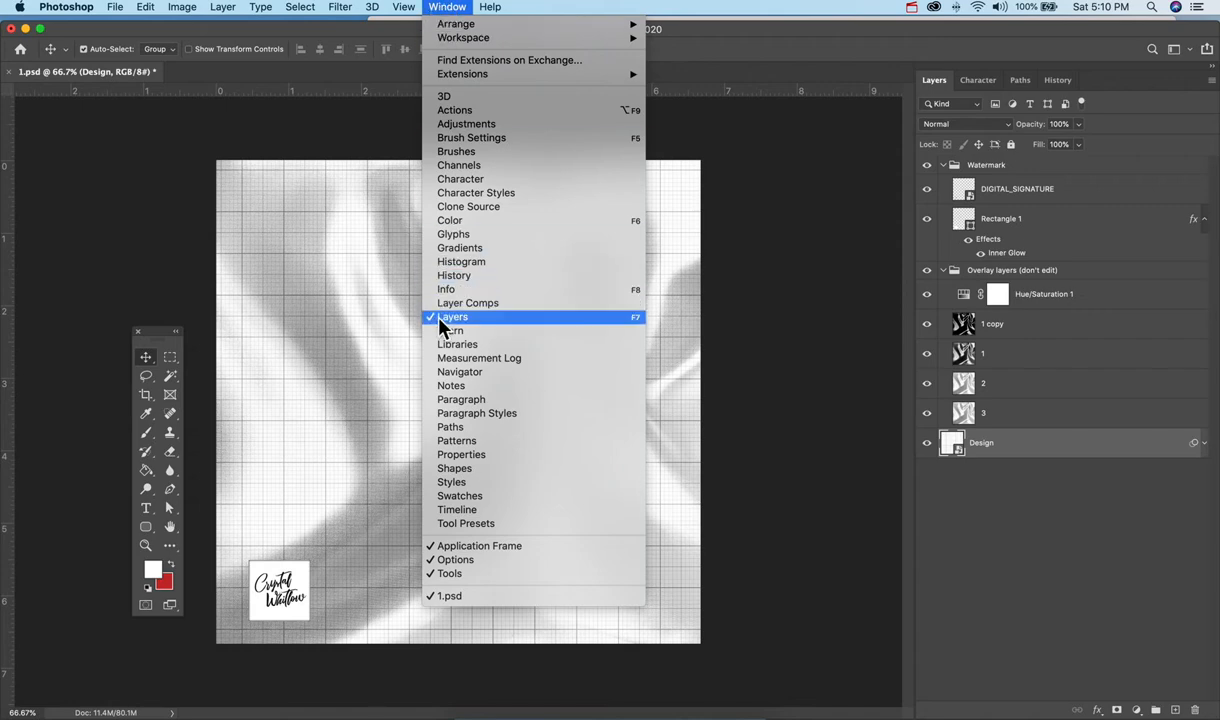
{"action": "left_click", "coordinate": [1090, 520]}
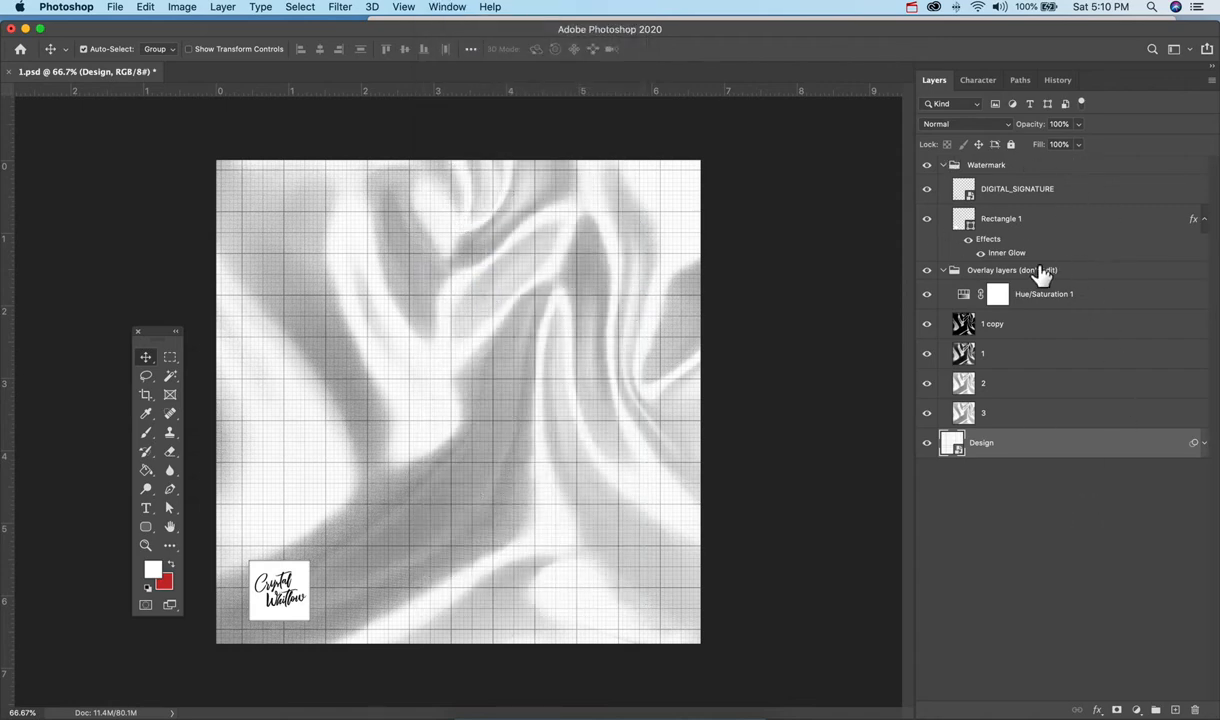
Collapse the Watermark group and briefly hide and reshow it to check what it adds to the mockup.
{"action": "left_click", "coordinate": [942, 165]}
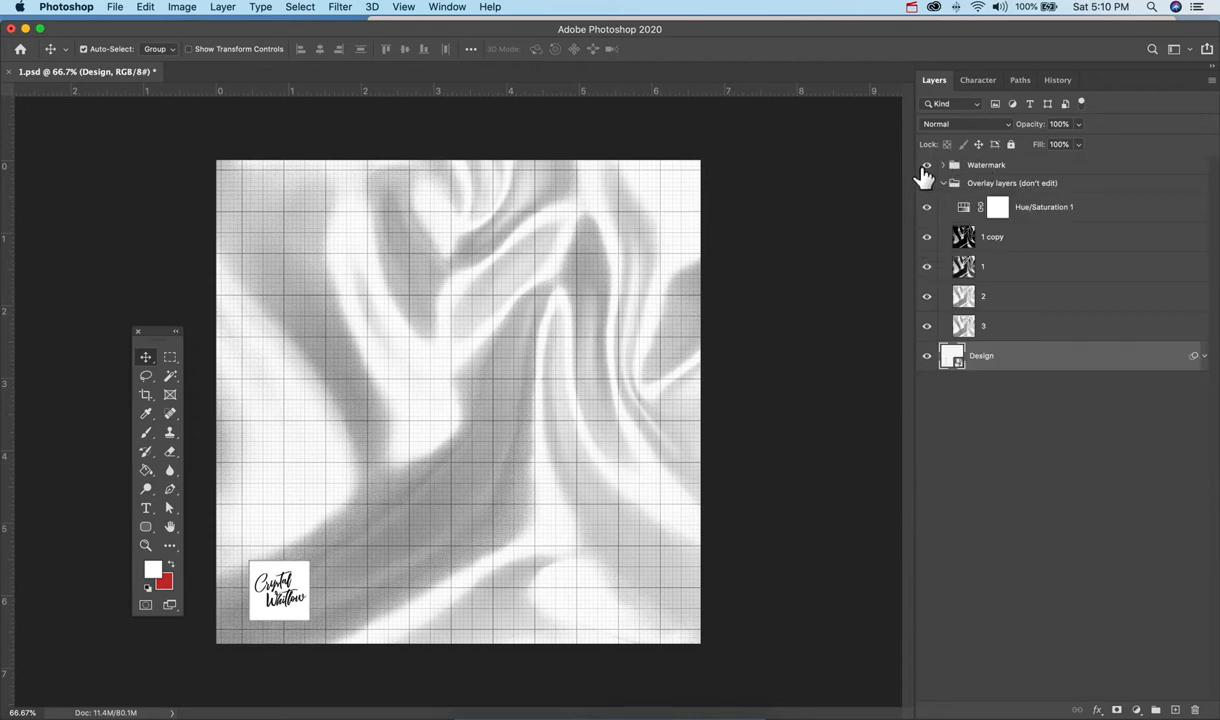
{"action": "left_click", "coordinate": [926, 166]}
{"action": "left_click", "coordinate": [926, 166]}
Examine the mockup's shading by toggling the visibility of the Overlay layers group and its individual layers.
{"action": "left_click", "coordinate": [1013, 185]}
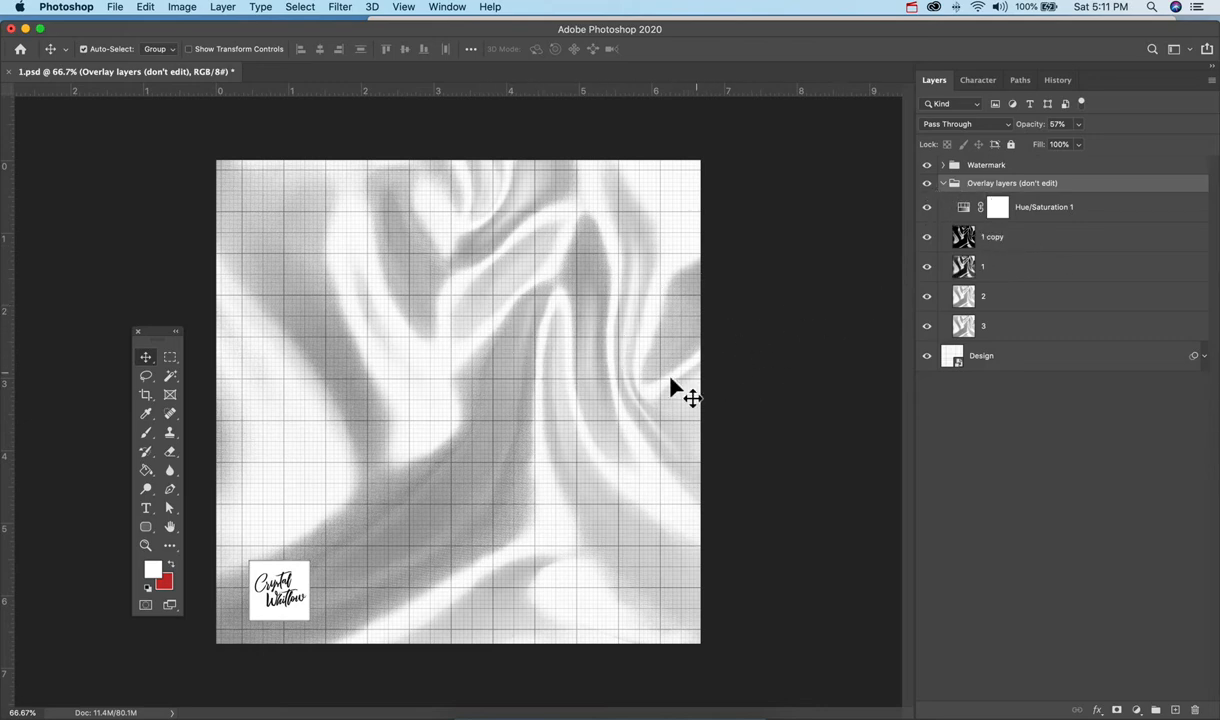
{"action": "left_click", "coordinate": [926, 185]}
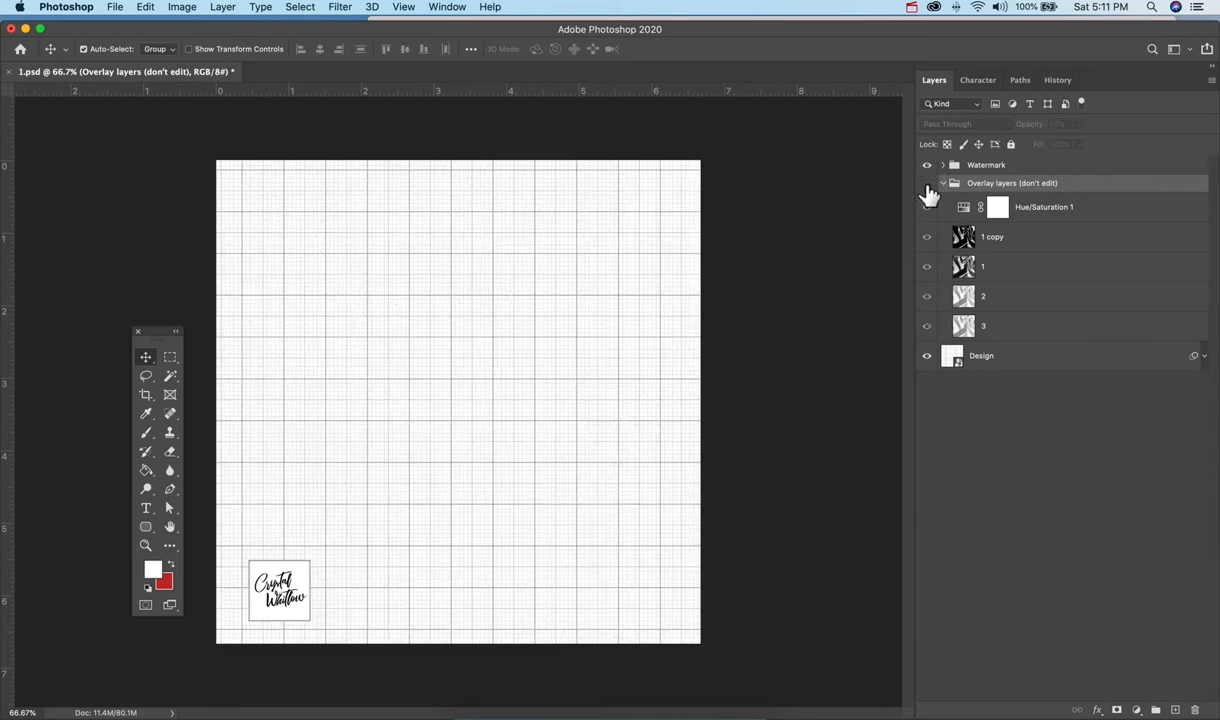
{"action": "left_click", "coordinate": [926, 185]}
{"action": "left_click", "coordinate": [926, 237]}
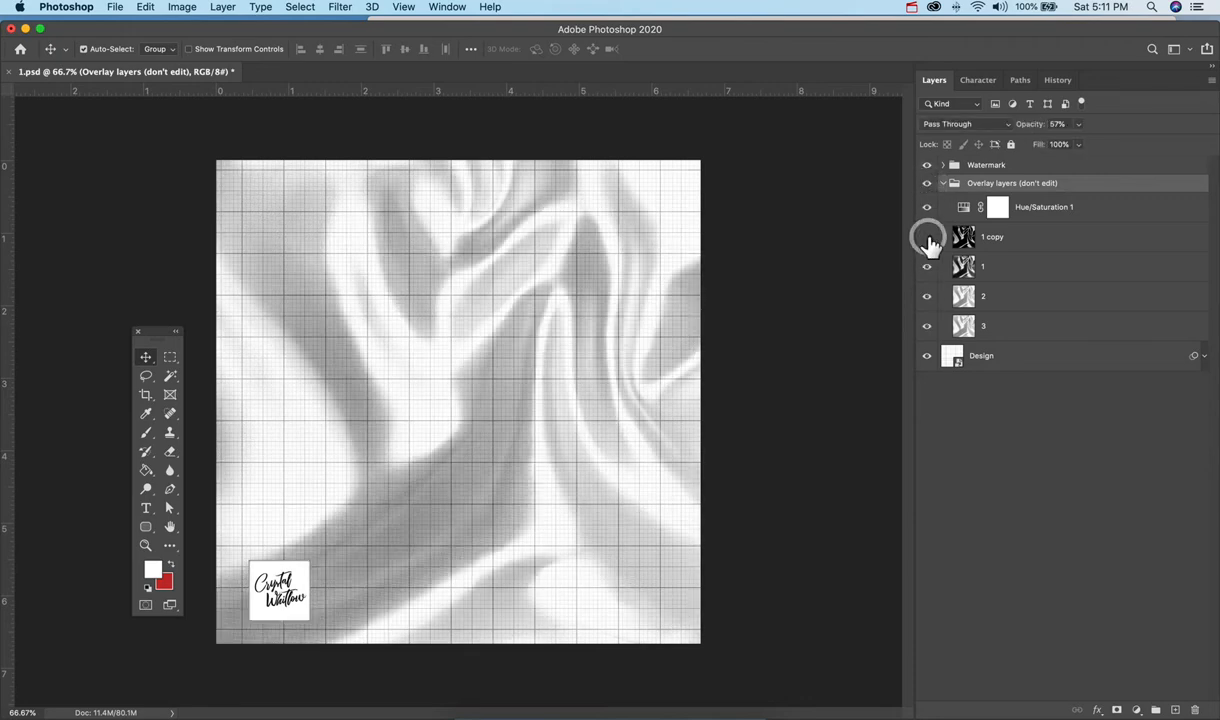
{"action": "left_click", "coordinate": [927, 268]}
{"action": "left_click", "coordinate": [926, 266]}
{"action": "left_click", "coordinate": [928, 297]}
{"action": "left_click", "coordinate": [927, 297]}
Collapse the Overlay layers group and fully lock it together with the Watermark group.
{"action": "left_click", "coordinate": [942, 184]}
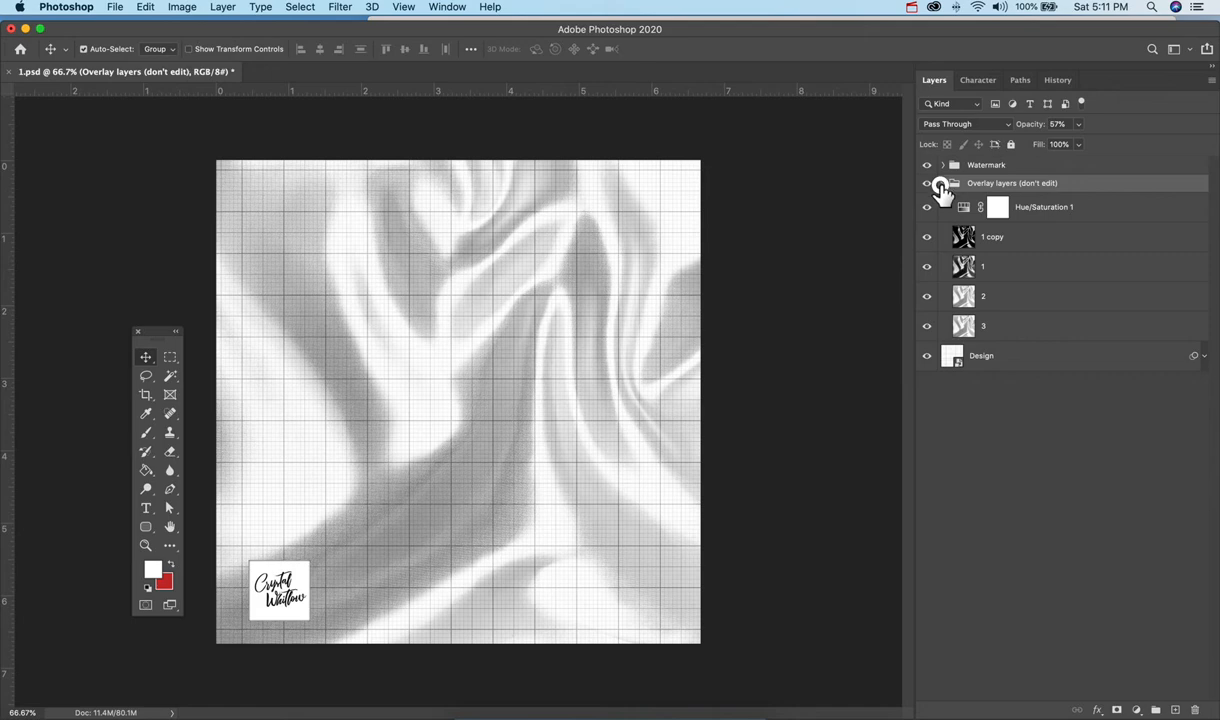
{"action": "left_click", "coordinate": [1059, 167], "text": "shift"}
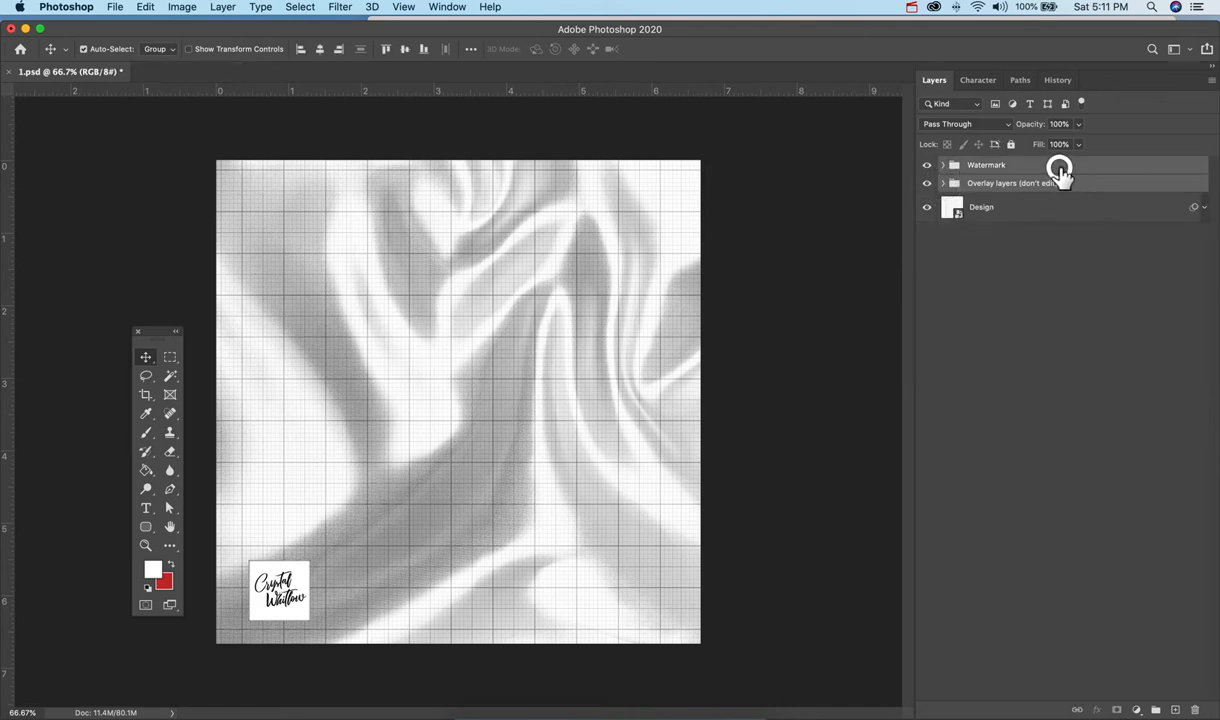
{"action": "left_click", "coordinate": [1011, 144]}
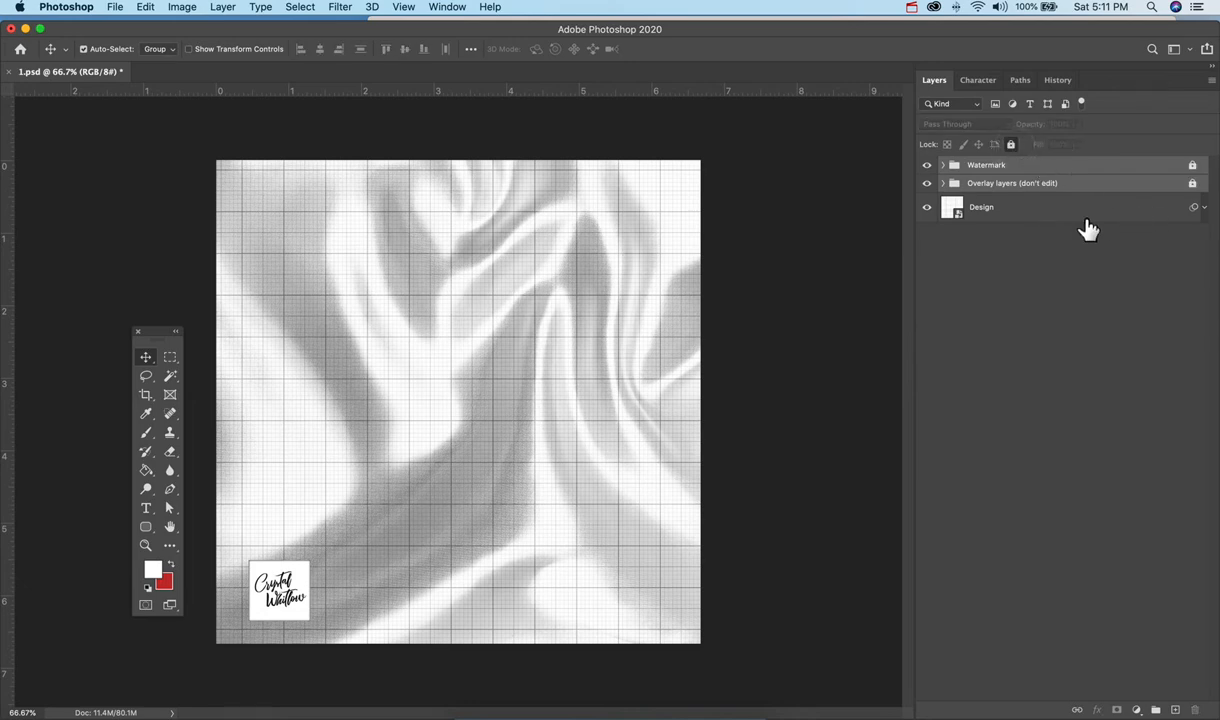
Open the Design smart object's contents and delete the sample design, Color and Background copy layers.
{"action": "double_click", "coordinate": [952, 207]}
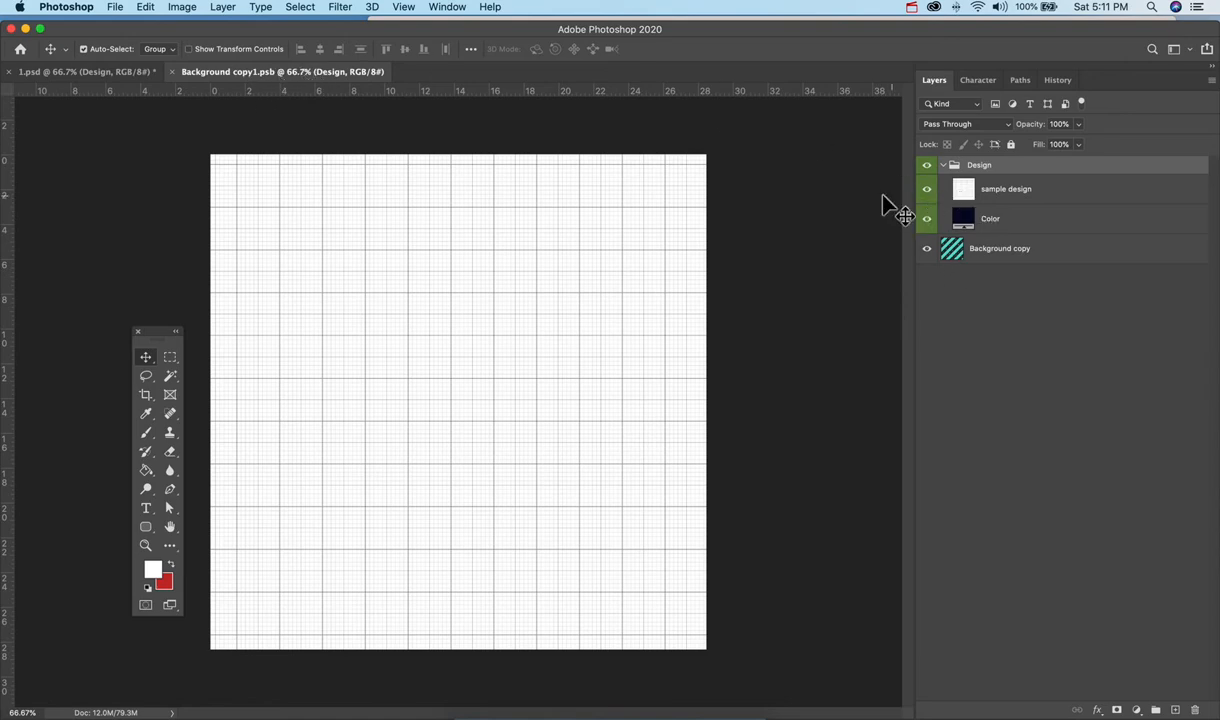
{"action": "left_click", "coordinate": [927, 191]}
{"action": "left_click", "coordinate": [927, 191]}
{"action": "left_click", "coordinate": [997, 250]}
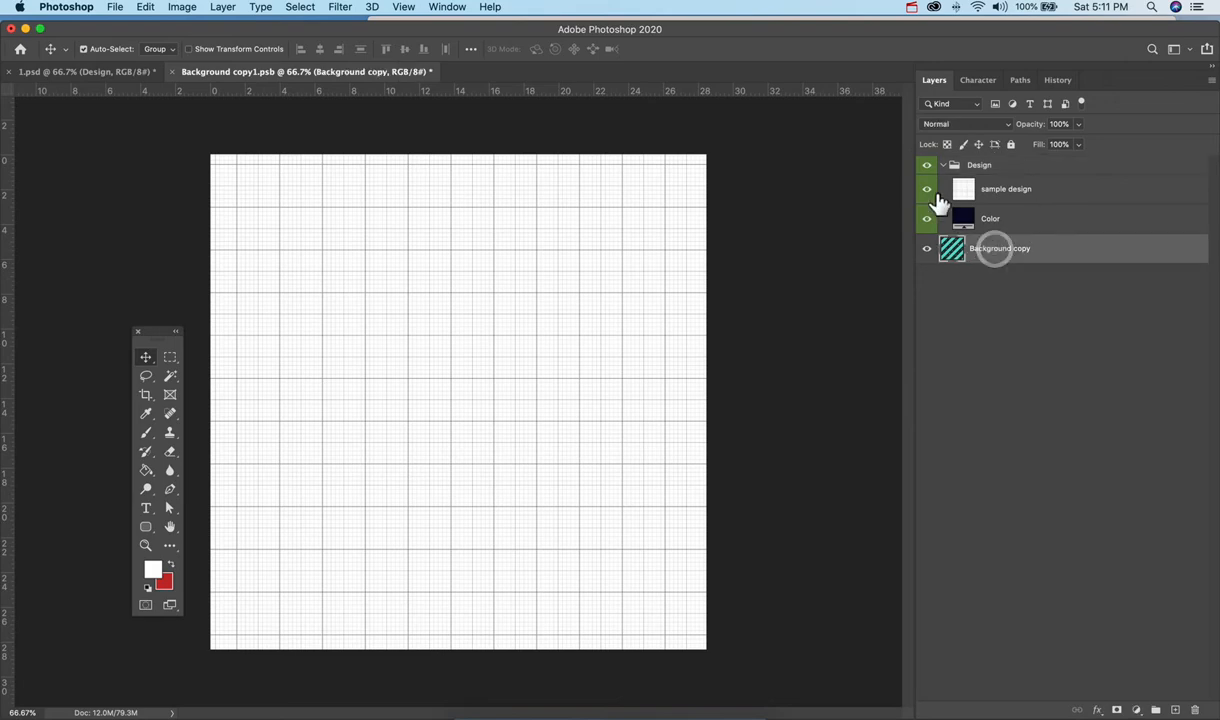
{"action": "left_click", "coordinate": [927, 191]}
{"action": "left_click", "coordinate": [926, 218]}
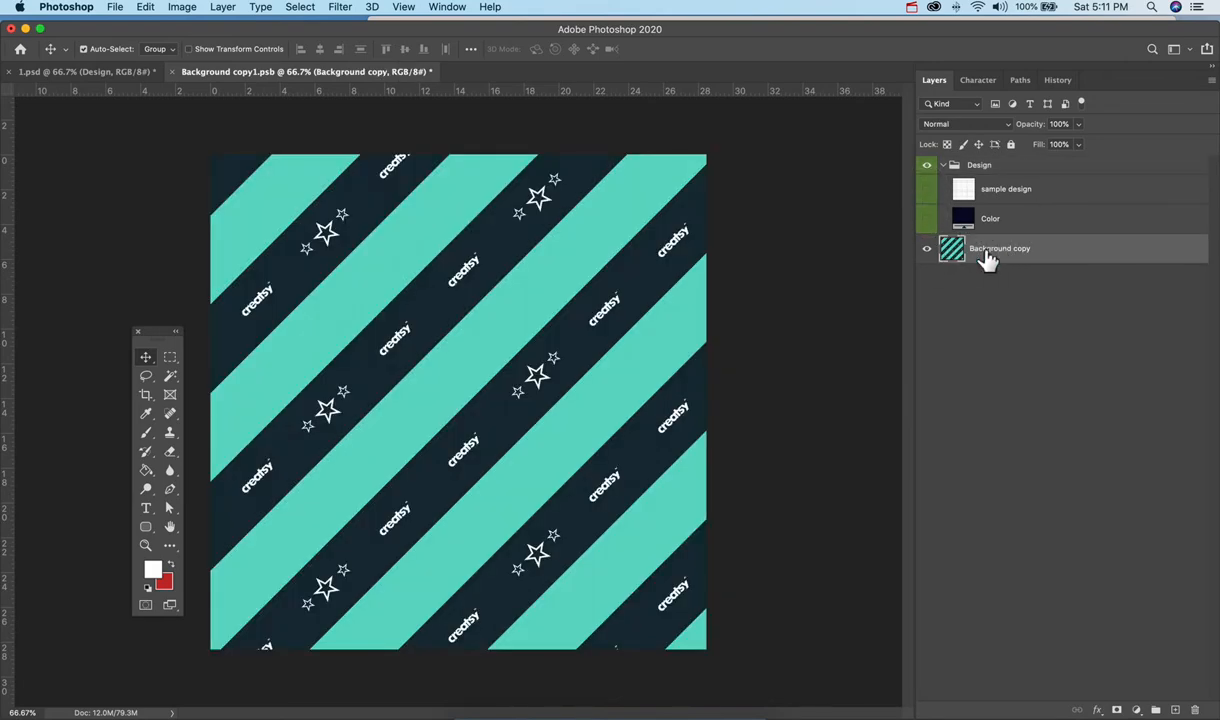
{"action": "left_click", "coordinate": [1029, 193], "text": "shift"}
{"action": "key", "text": "Delete"}
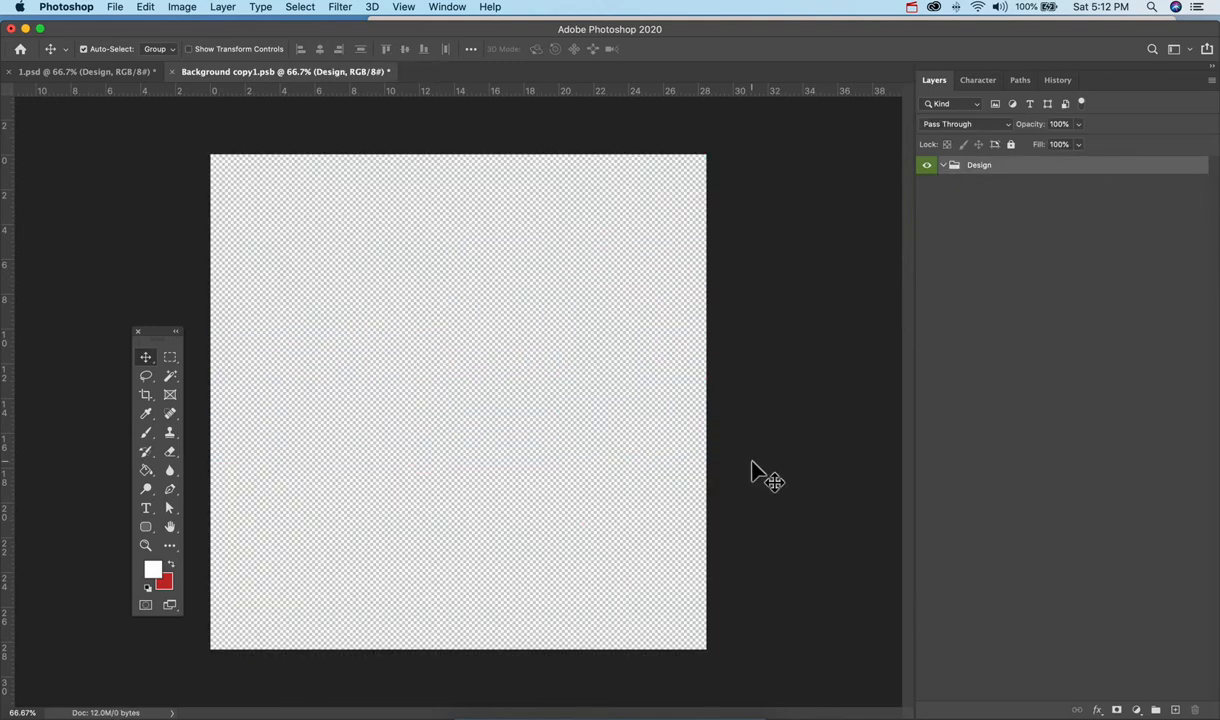
Place MELTING_SCOOP.jpg from the PATTERN_TILES folder in the canvas's upper-left corner, scaled to about 138% to fill the canvas height.
{"action": "left_click", "coordinate": [471, 714]}
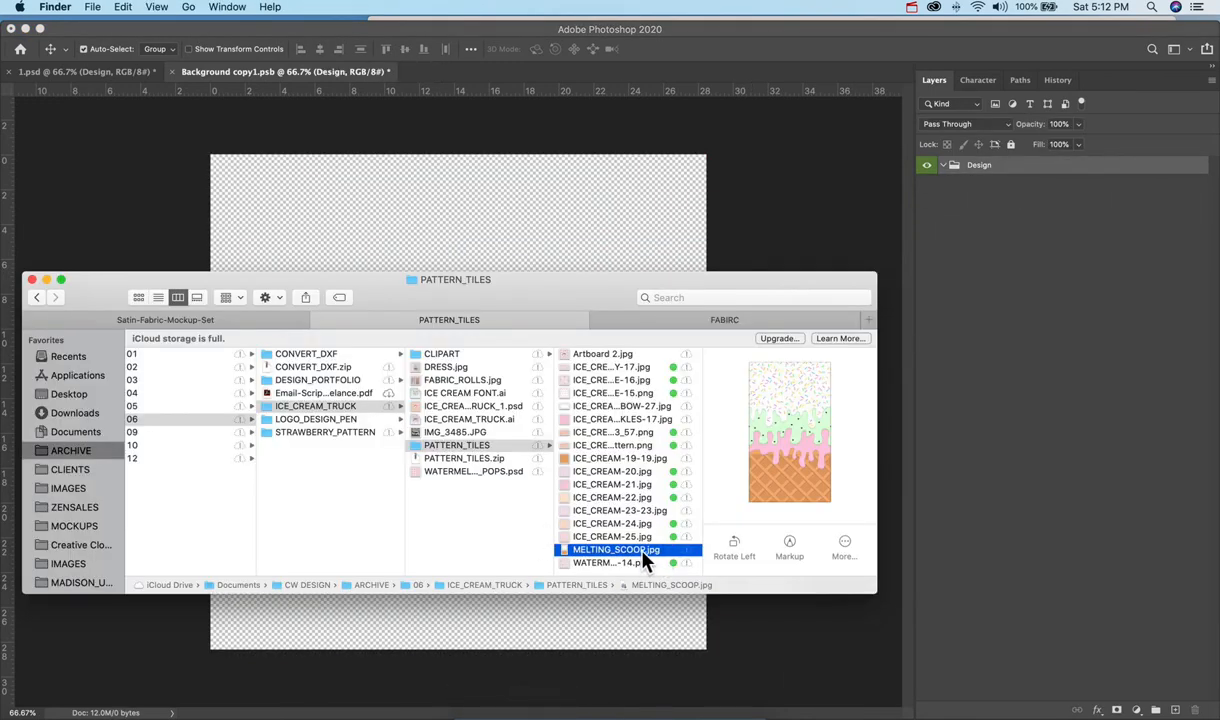
{"action": "left_click_drag", "start_coordinate": [645, 560], "coordinate": [545, 408]}
{"action": "left_click_drag", "start_coordinate": [470, 402], "coordinate": [339, 322]}
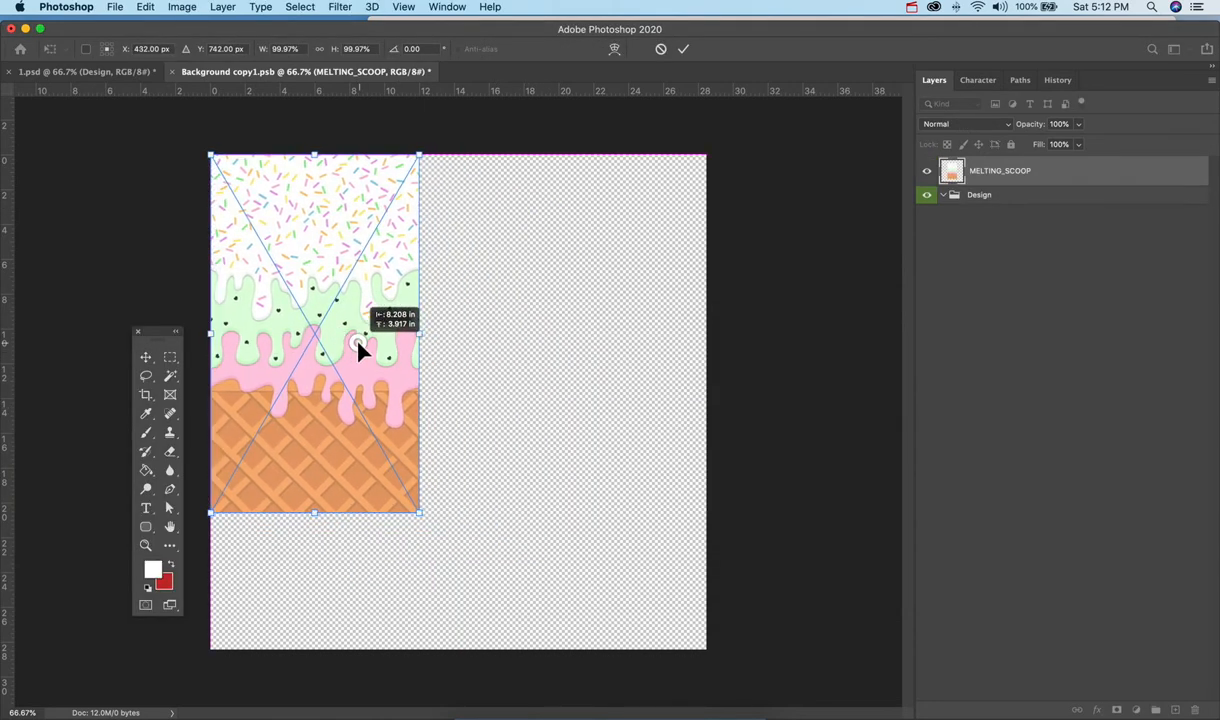
{"action": "left_click_drag", "start_coordinate": [420, 513], "coordinate": [510, 648]}
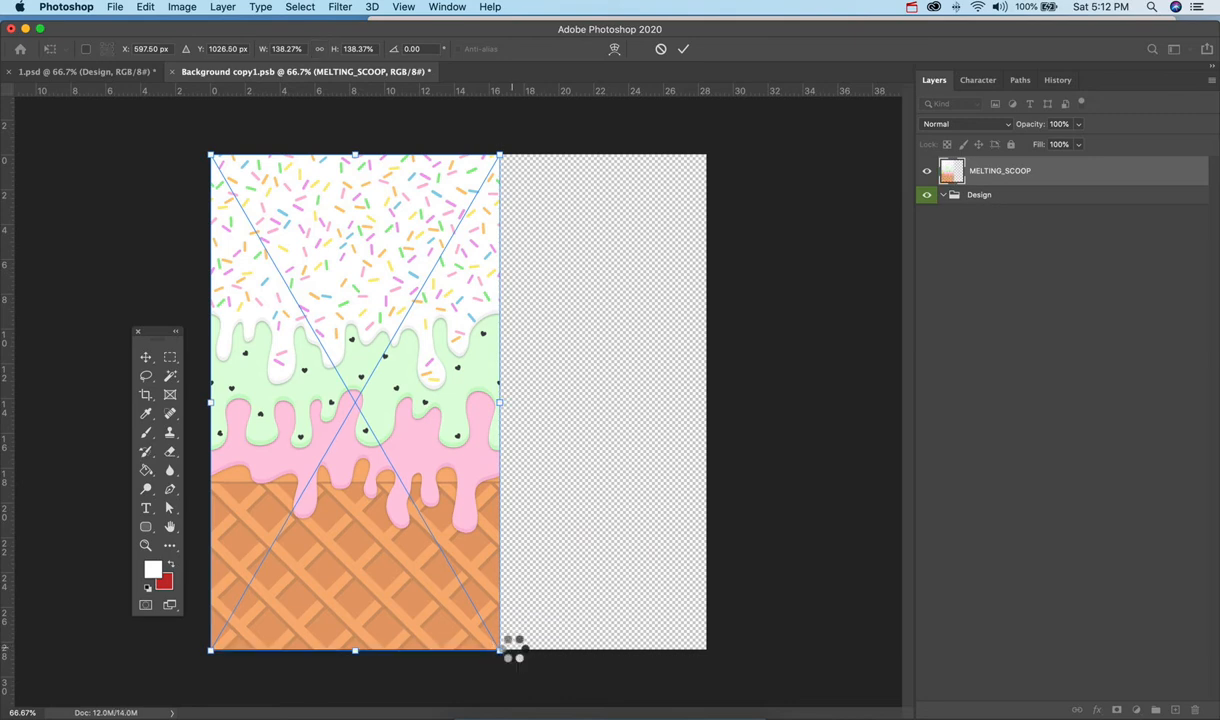
{"action": "key", "text": "Return"}
Duplicate the MELTING_SCOOP layer to the right of the original to fill the canvas and nudge the copy to align the seam.
{"action": "left_click_drag", "start_coordinate": [349, 398], "coordinate": [610, 418]}
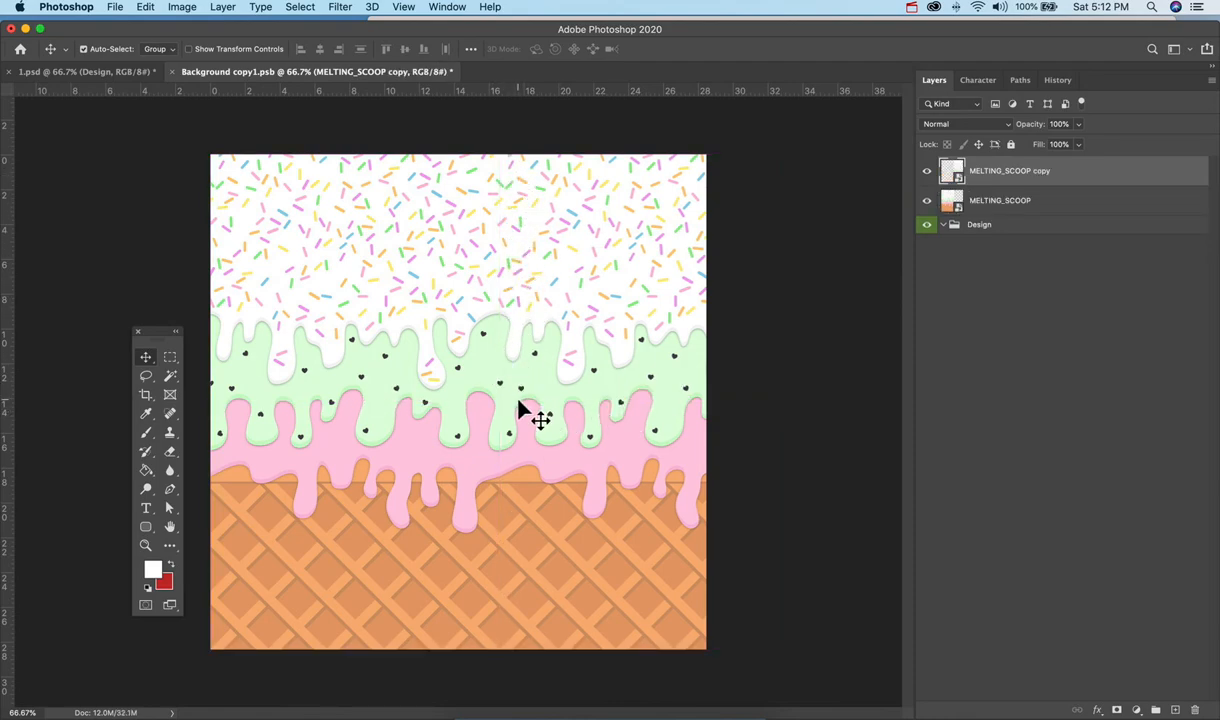
{"action": "key", "text": "super+equal"}
{"action": "left_click", "coordinate": [553, 627]}
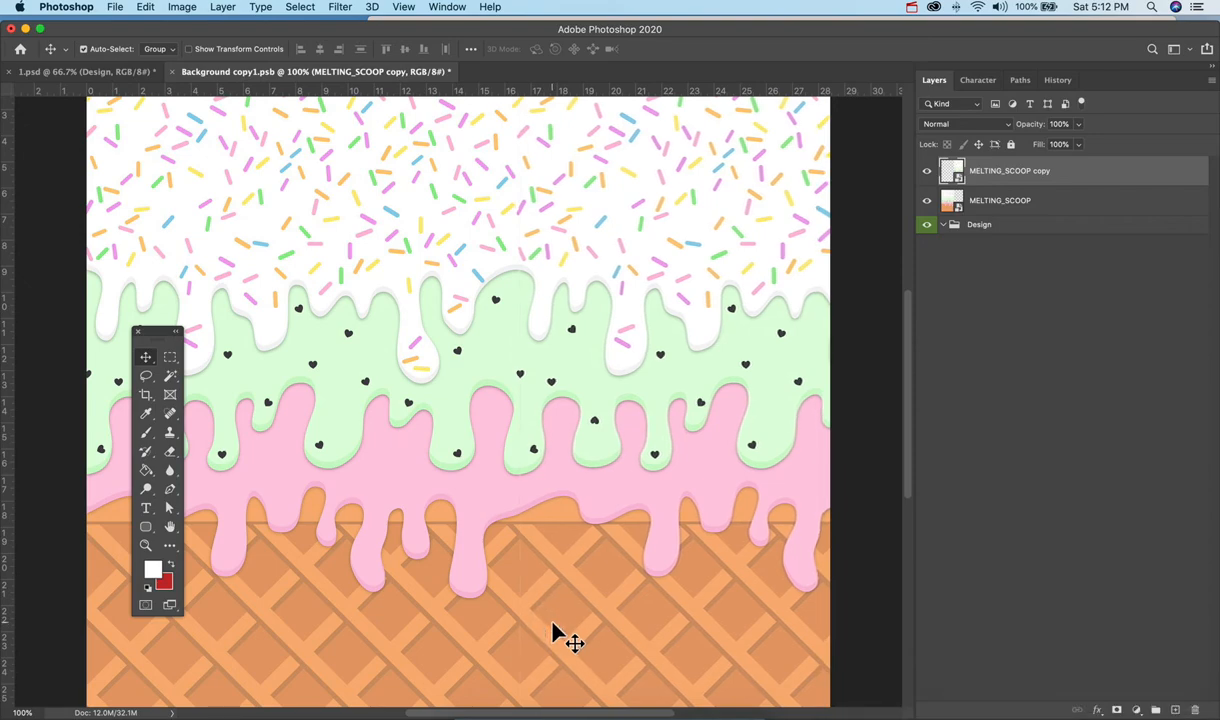
{"action": "key", "text": "Right"}
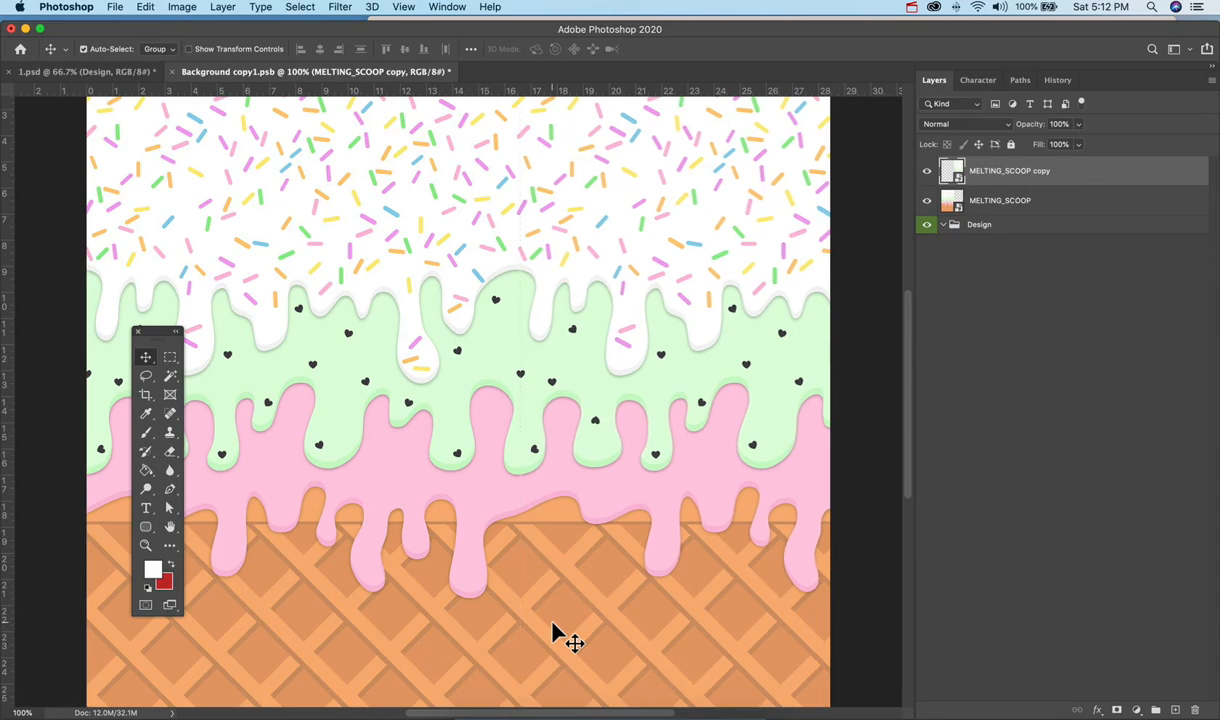
Save the edited smart object contents and return to the 1.psd mockup document.
{"action": "key", "text": "super+s"}
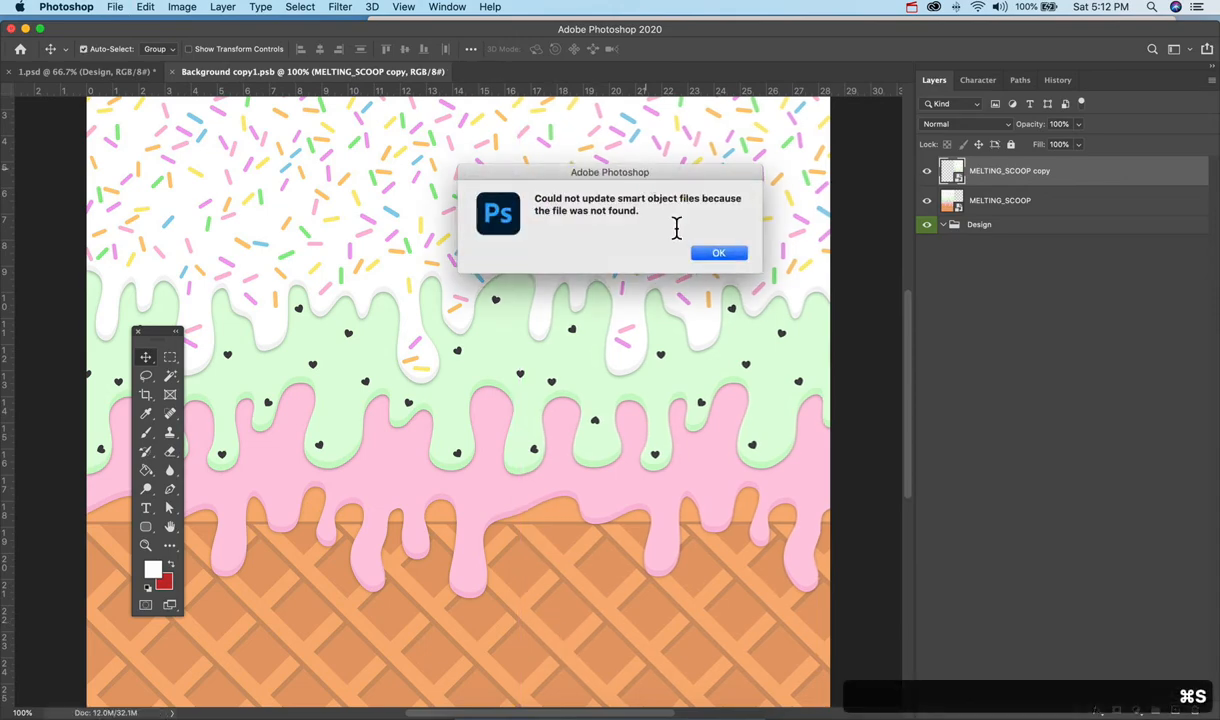
{"action": "left_click", "coordinate": [730, 254]}
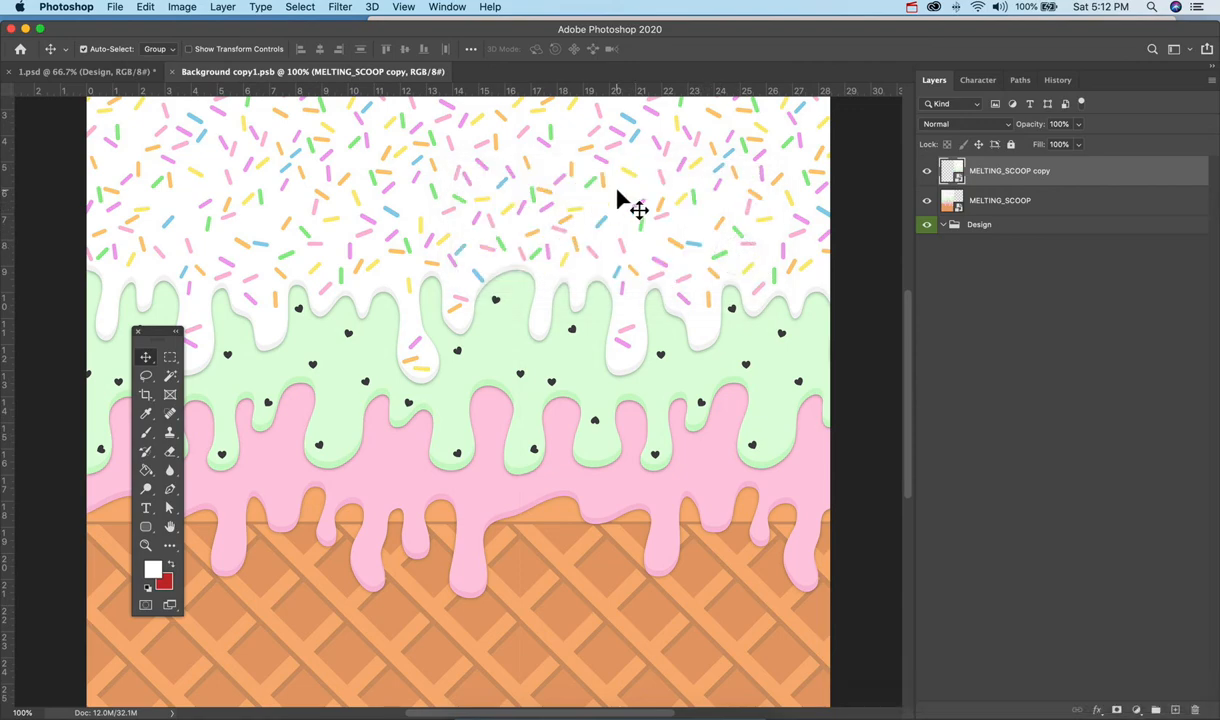
{"action": "key", "text": "super+minus"}
{"action": "left_click", "coordinate": [82, 73]}
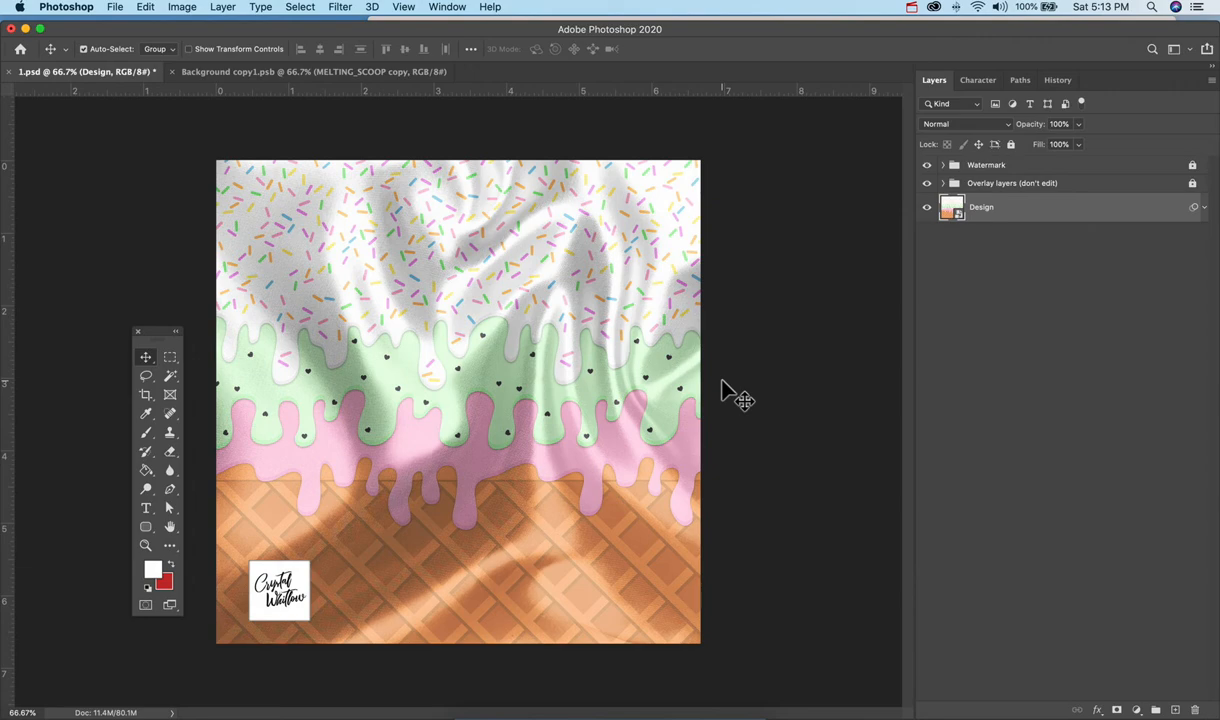
{"action": "left_click", "coordinate": [116, 8]}
{"action": "mouse_move", "coordinate": [152, 209]}
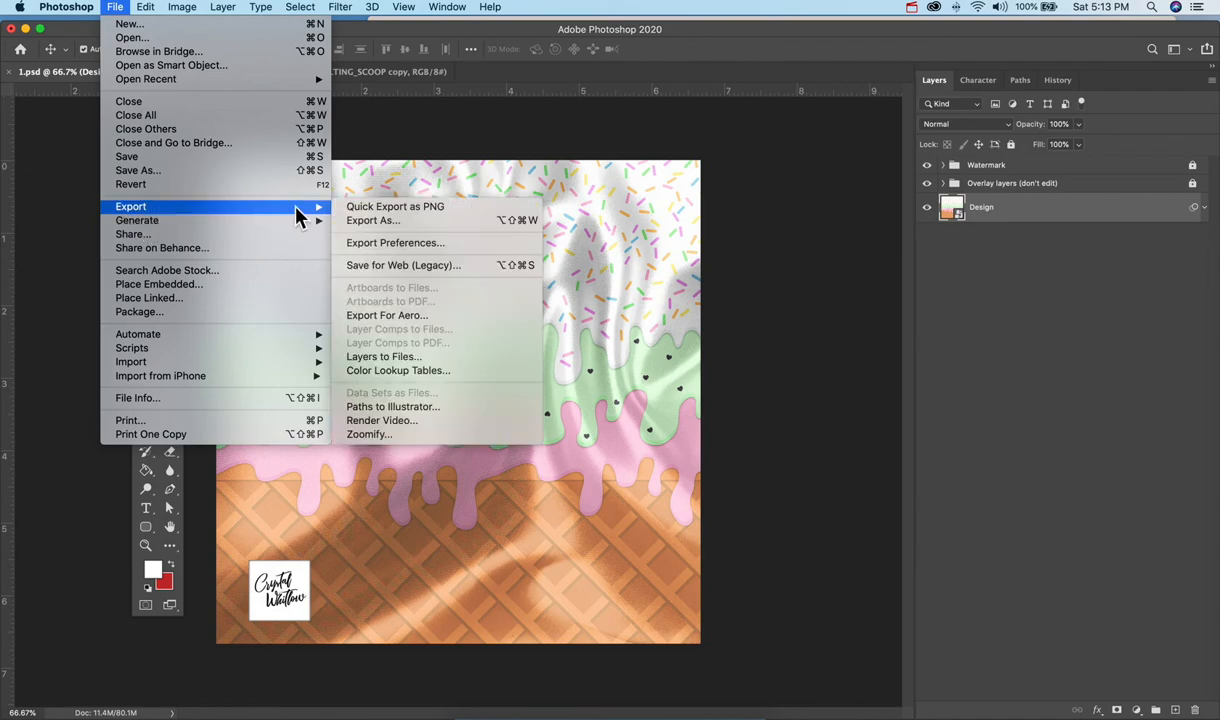
{"action": "left_click", "coordinate": [360, 221]}
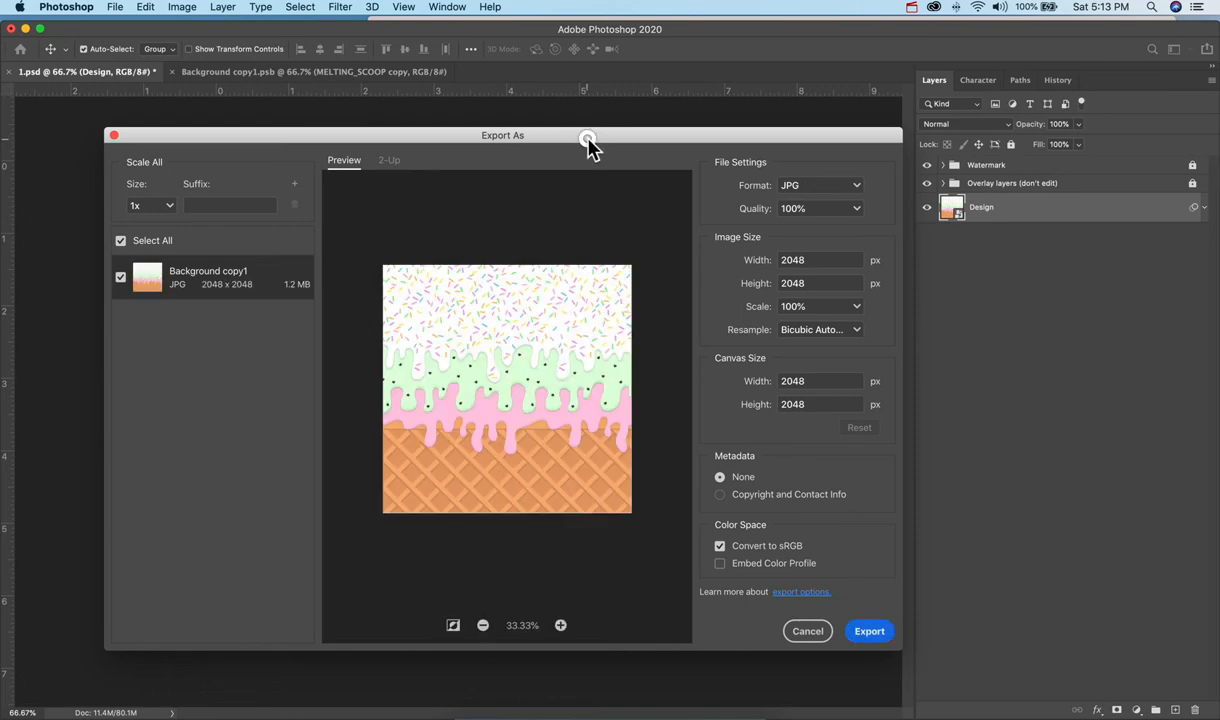
{"action": "left_click_drag", "start_coordinate": [585, 148], "coordinate": [587, 117]}
{"action": "double_click", "coordinate": [810, 230]}
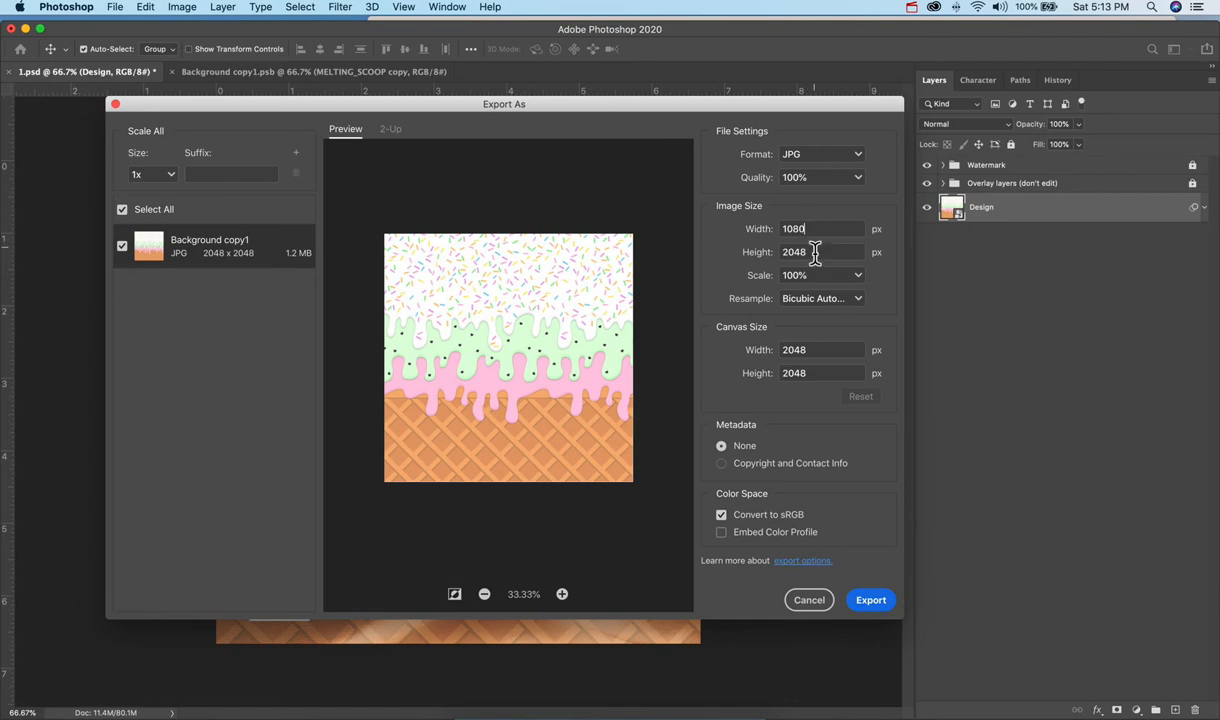
{"action": "left_click", "coordinate": [815, 253]}
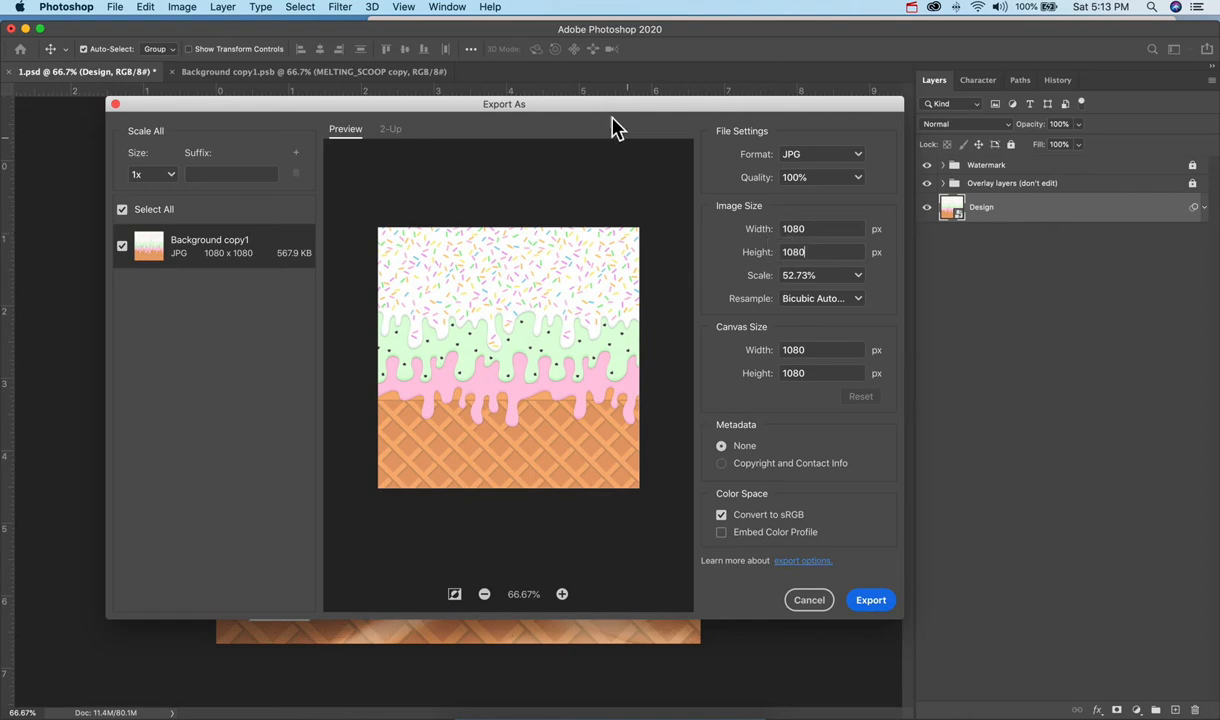
{"action": "left_click_drag", "start_coordinate": [577, 117], "coordinate": [870, 130]}
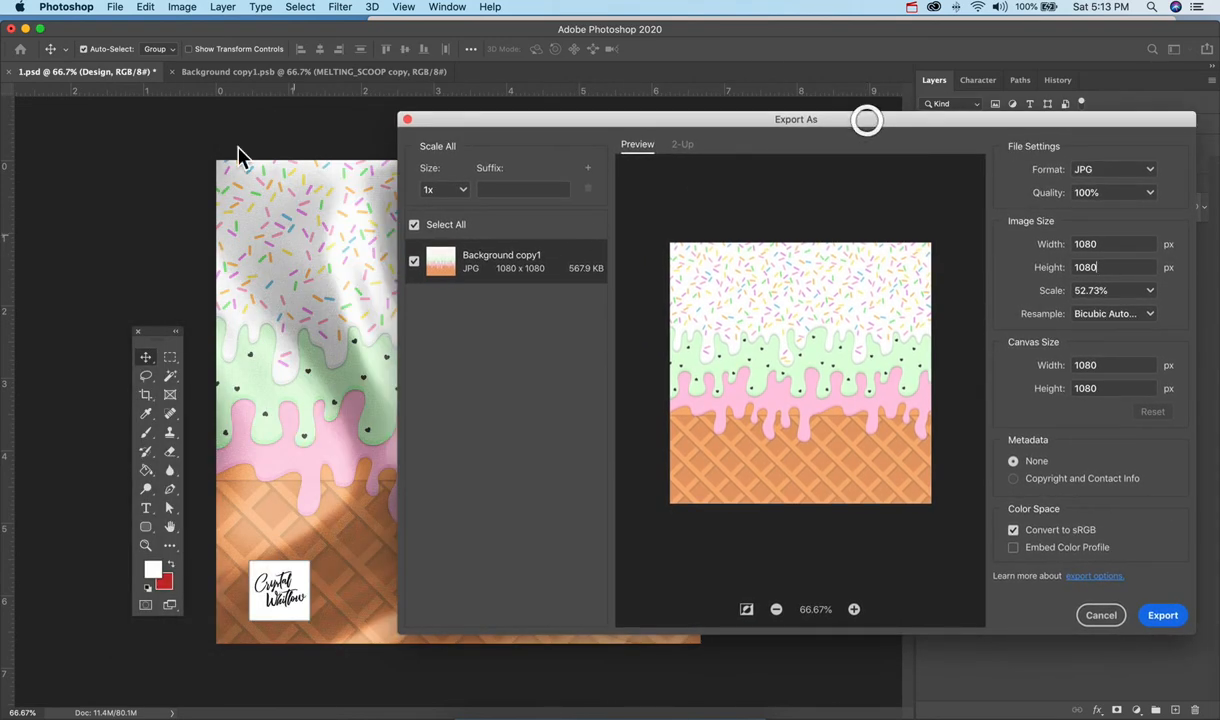
{"action": "left_click_drag", "start_coordinate": [675, 125], "coordinate": [466, 117]}
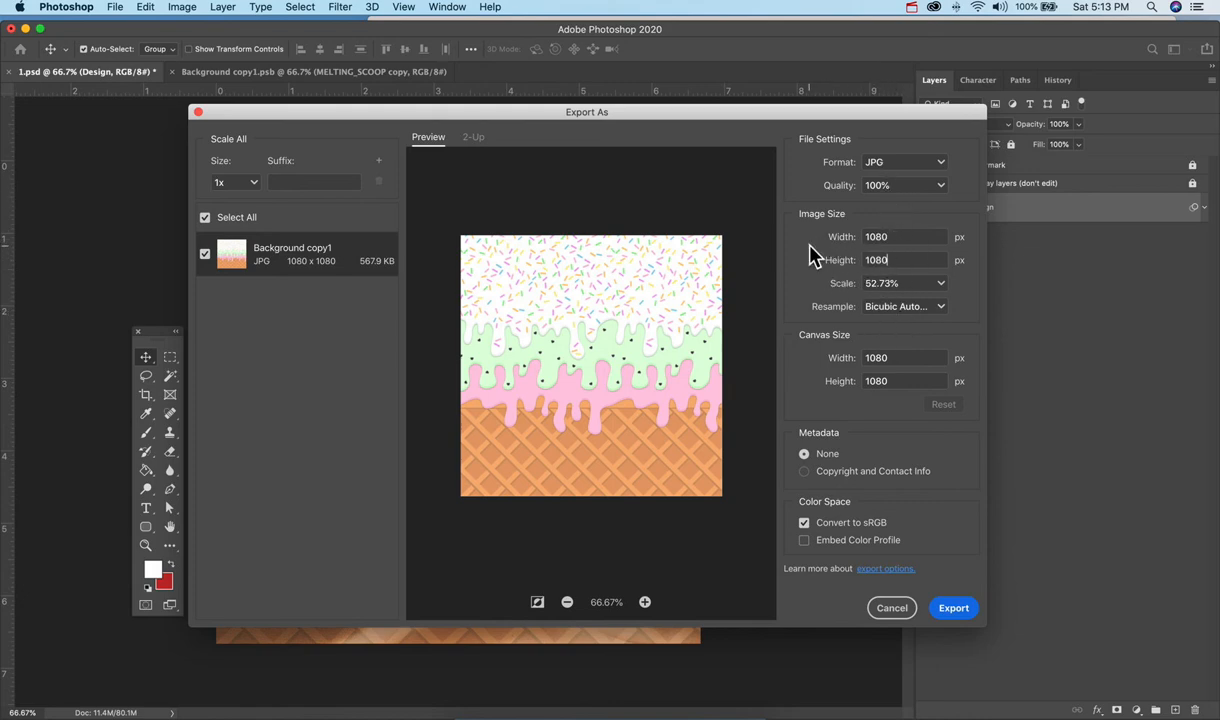
{"action": "left_click", "coordinate": [830, 262]}
{"action": "left_click", "coordinate": [890, 610]}
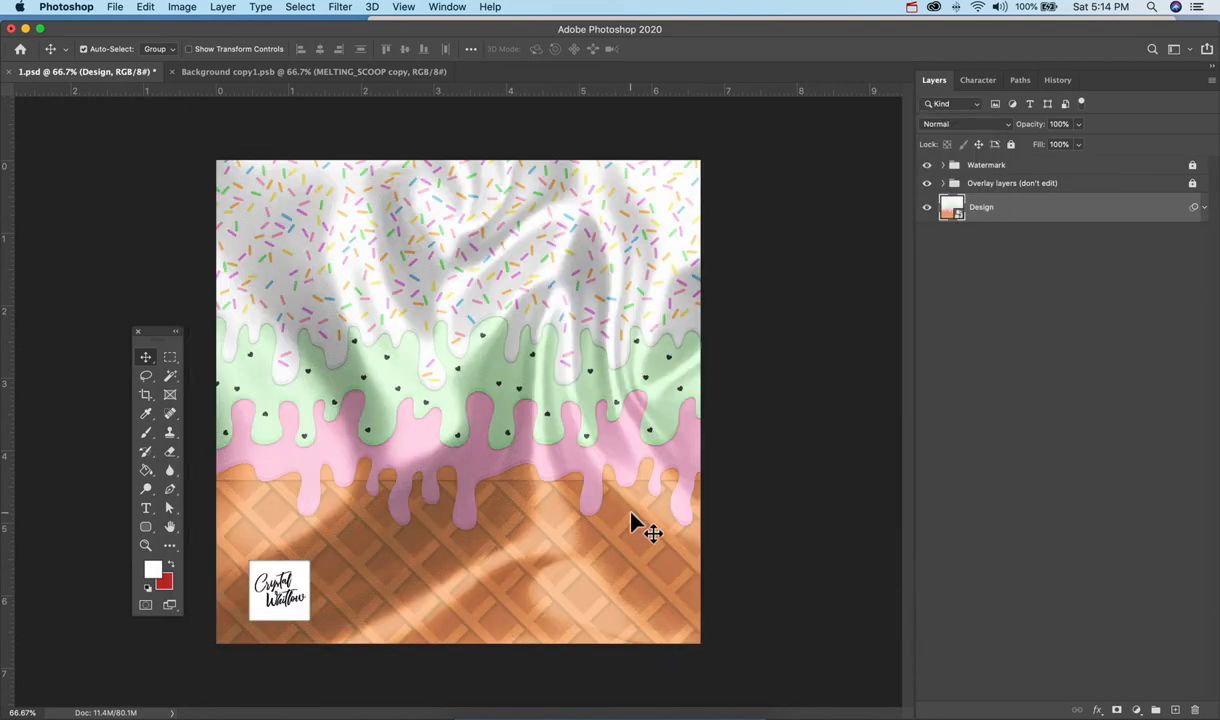
Open the mockup's image size settings, change the width unit to pixels and unlink width from height.
{"action": "key", "text": "super+alt+i"}
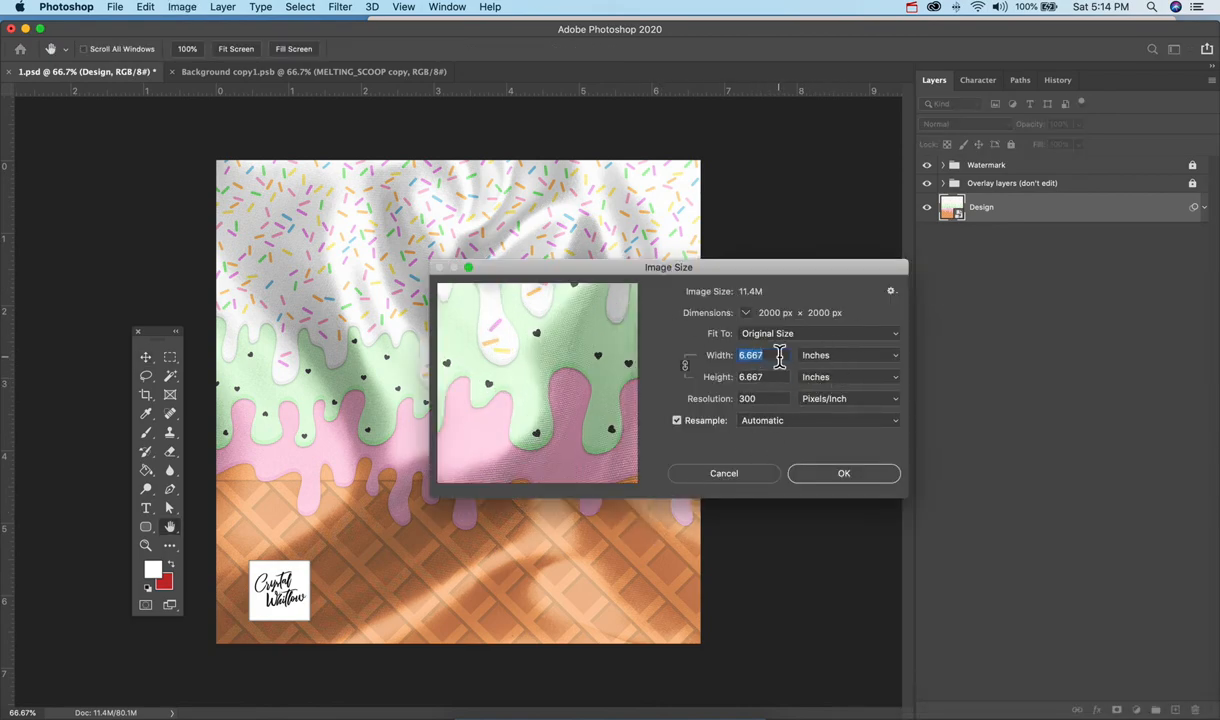
{"action": "left_click", "coordinate": [828, 355]}
{"action": "left_click", "coordinate": [834, 341]}
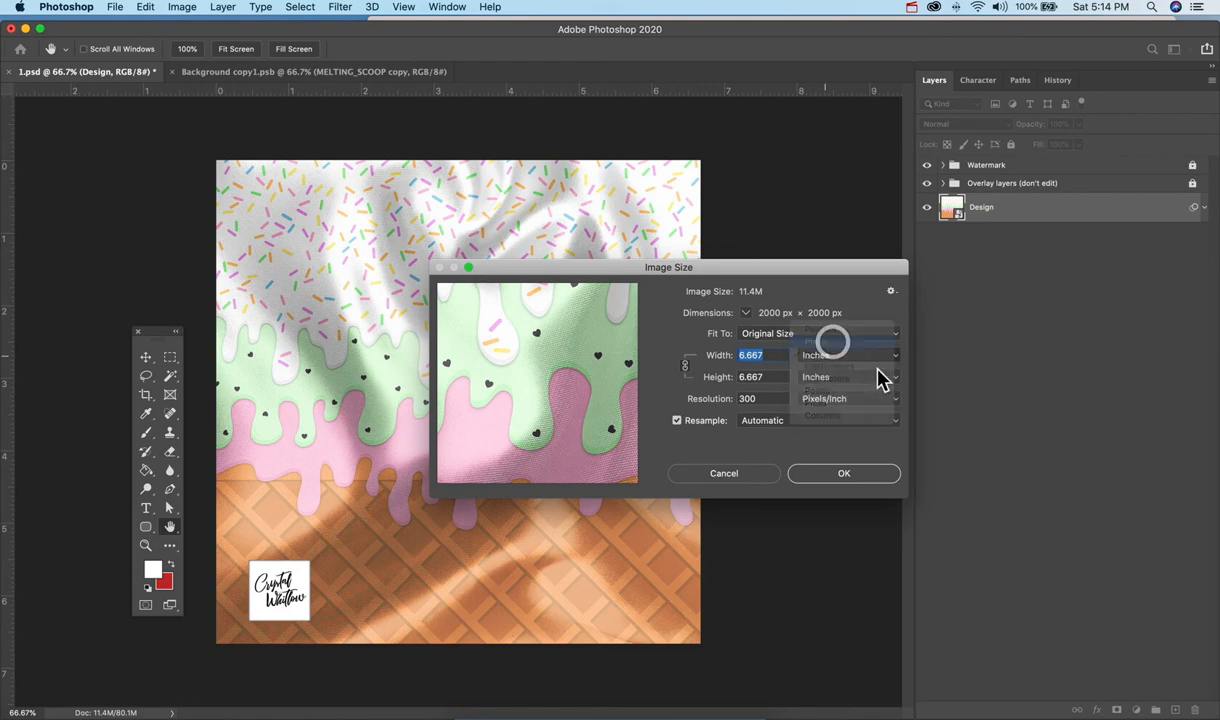
{"action": "double_click", "coordinate": [762, 355]}
{"action": "left_click", "coordinate": [687, 368]}
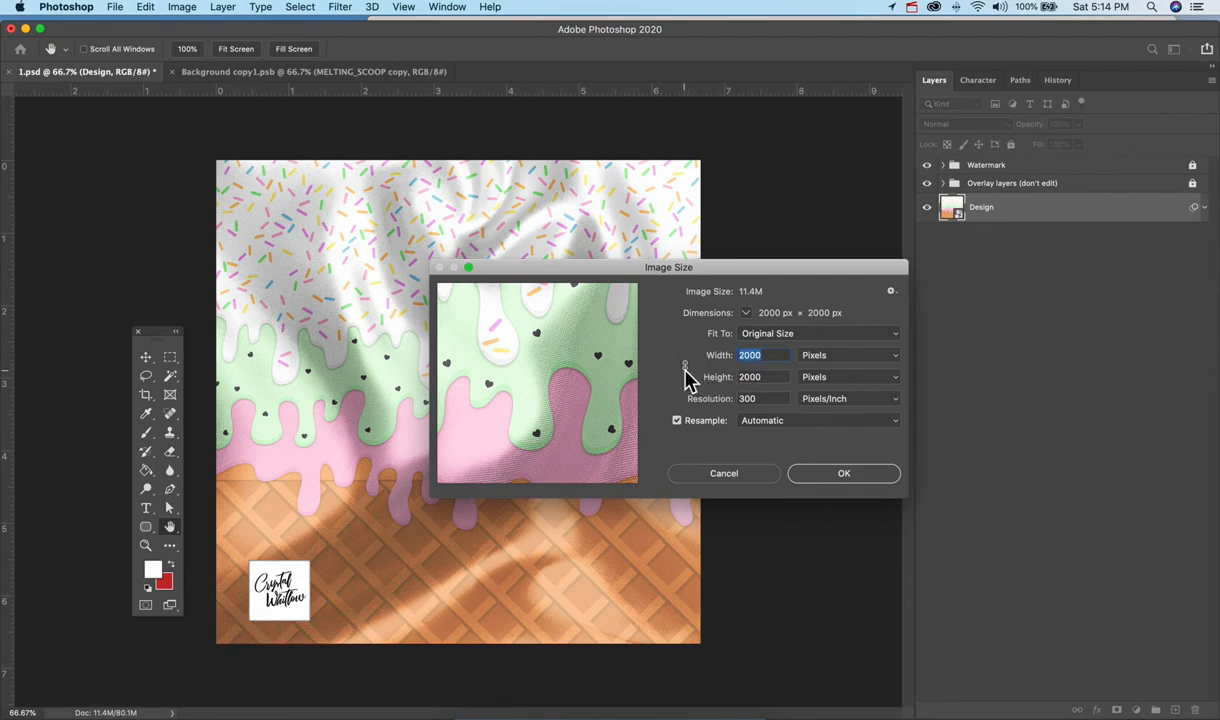
Try image widths of 3000, 300 and 200 pixels with the width unlinked from the height.
{"action": "type", "text": "3"}
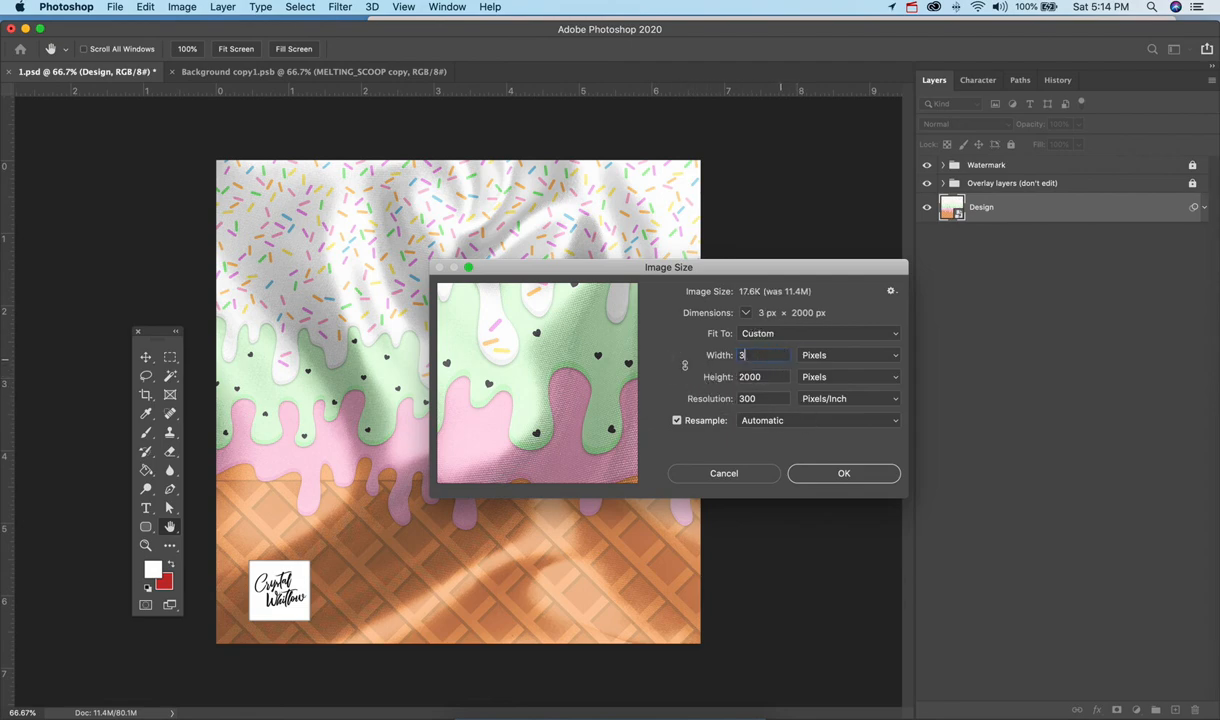
{"action": "type", "text": "000"}
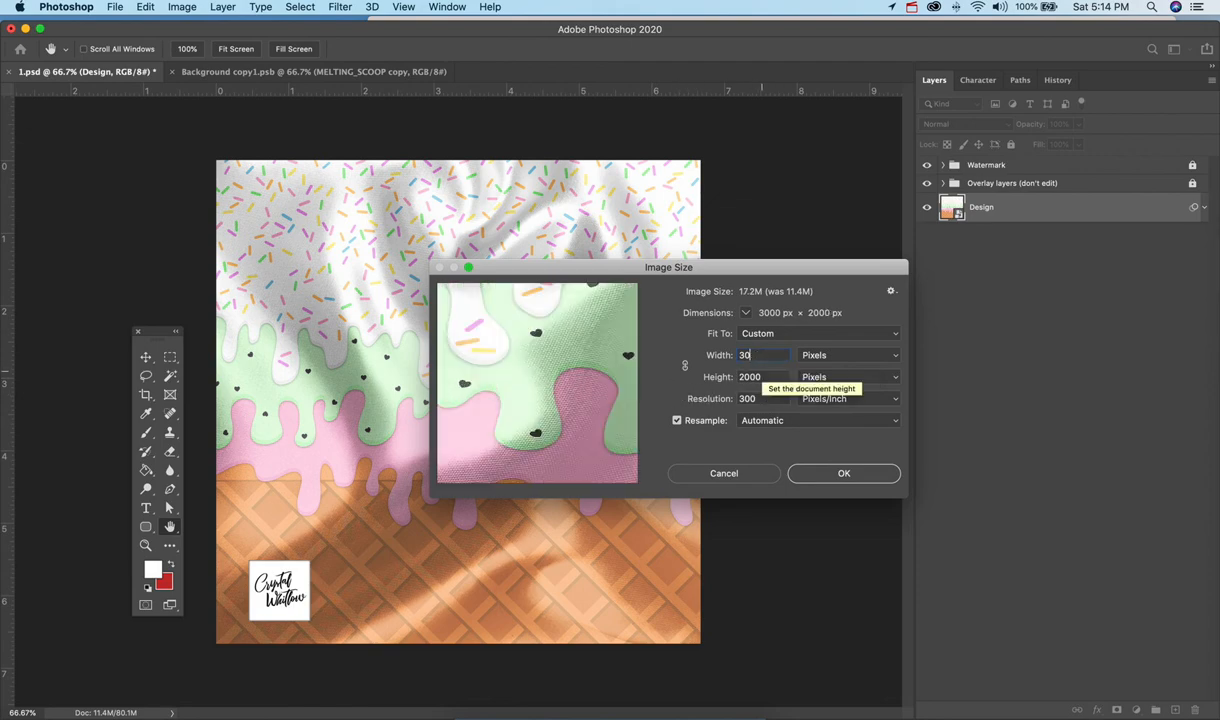
{"action": "key", "text": "BackSpace"}
{"action": "key", "text": "BackSpace"}
{"action": "key", "text": "BackSpace"}
{"action": "key", "text": "BackSpace"}
{"action": "type", "text": "30"}
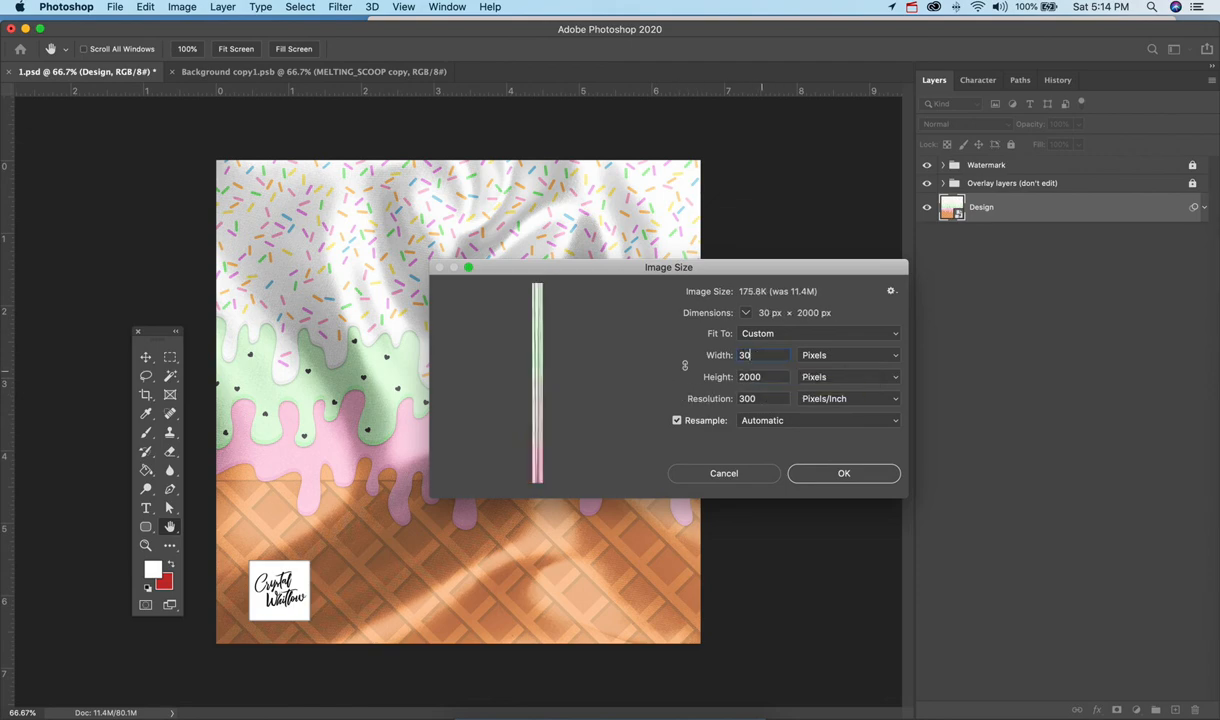
{"action": "type", "text": "0"}
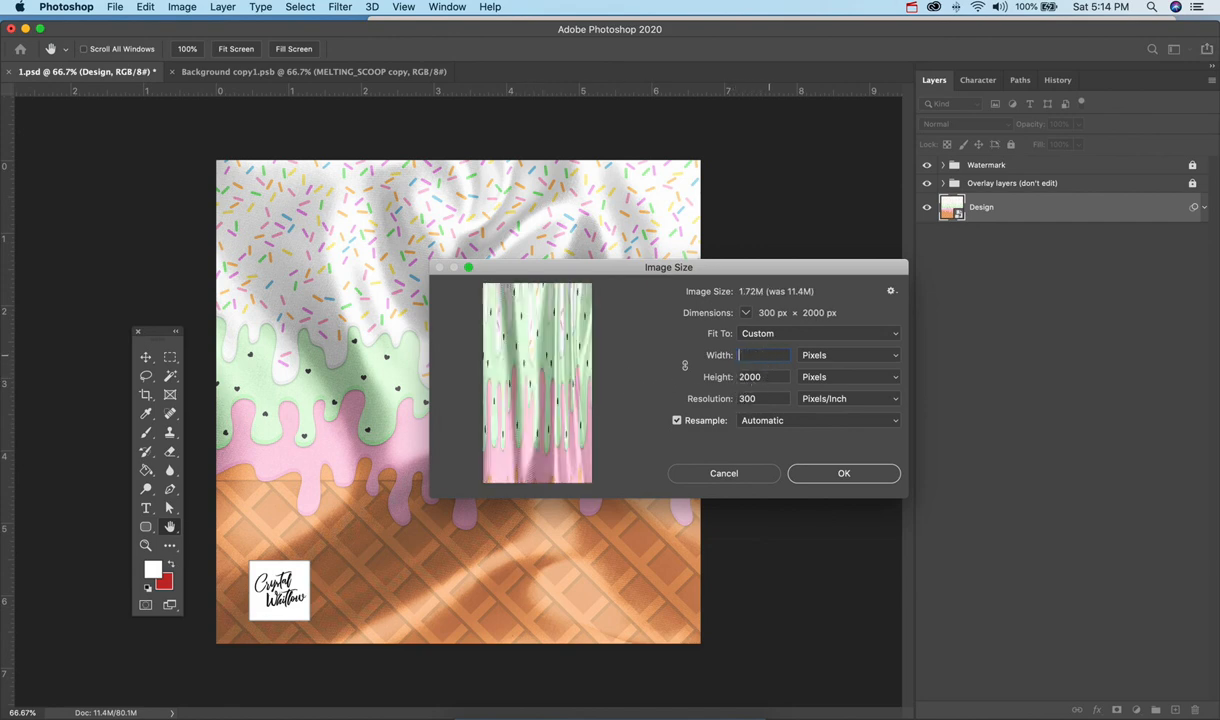
{"action": "type", "text": "200"}
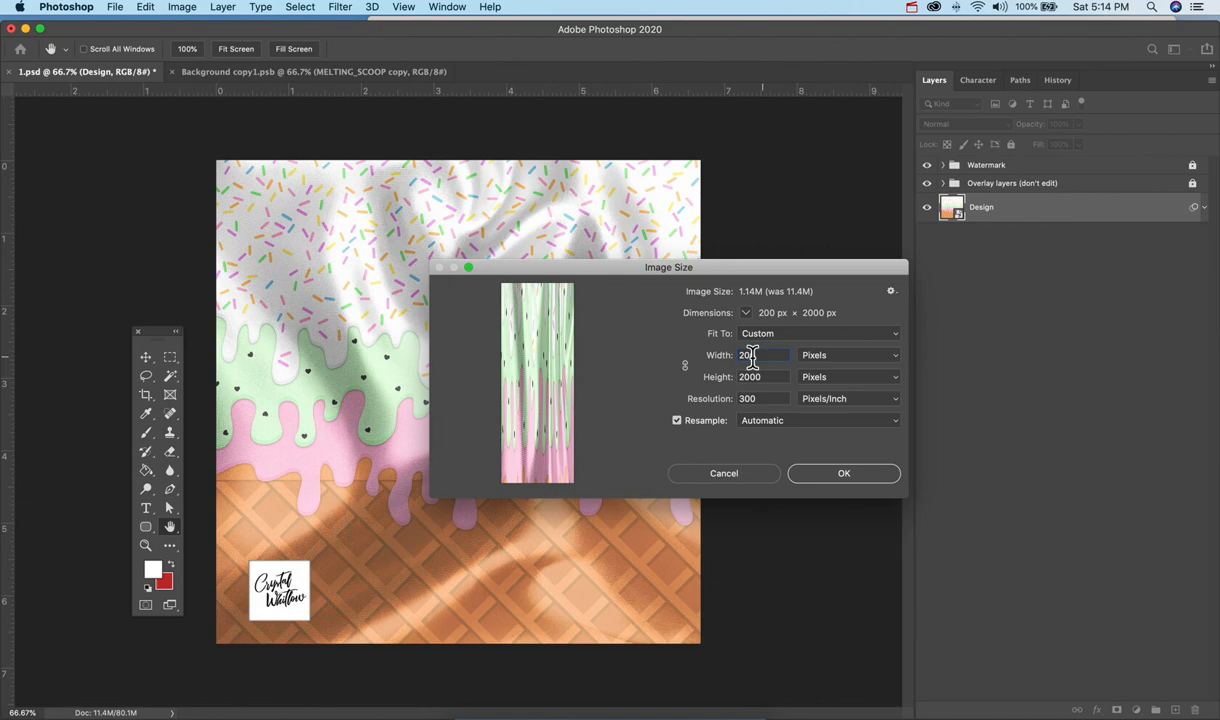
Relink width and height with the width at 2000 pixels, and close the image size settings without applying them.
{"action": "left_click", "coordinate": [685, 364]}
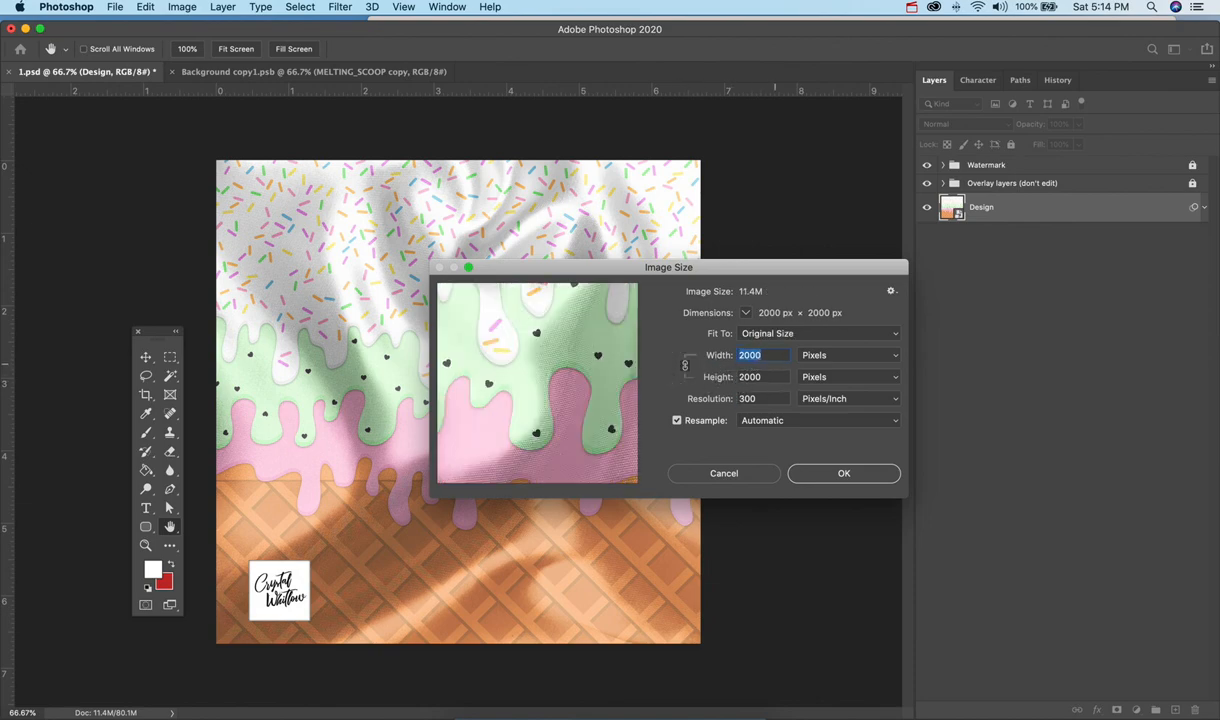
{"action": "type", "text": "2000"}
{"action": "left_click_drag", "start_coordinate": [577, 355], "coordinate": [548, 395]}
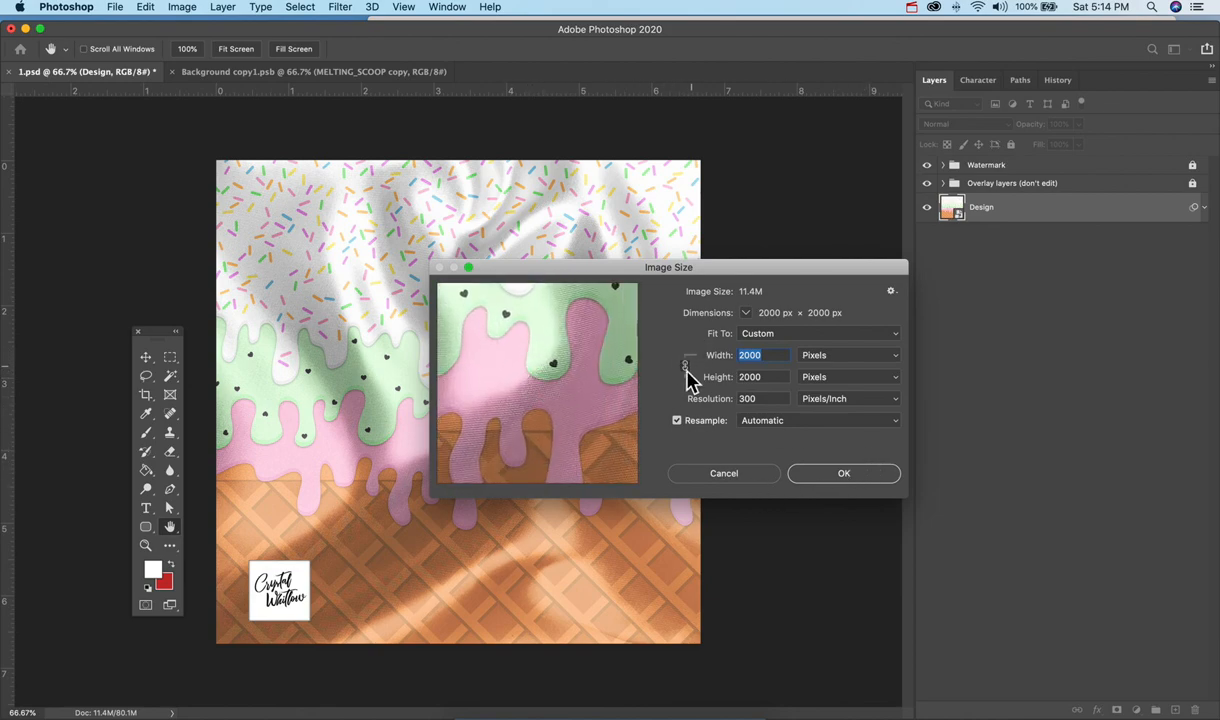
{"action": "left_click", "coordinate": [726, 475]}
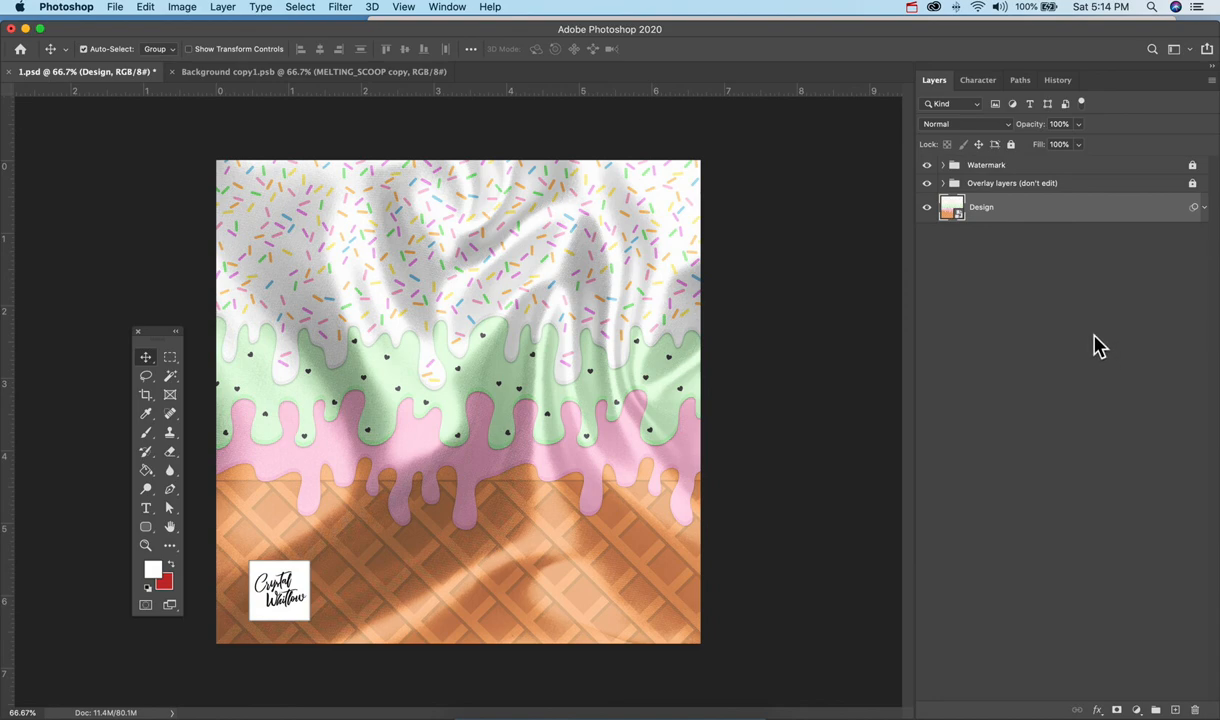
{"action": "left_click", "coordinate": [911, 8]}
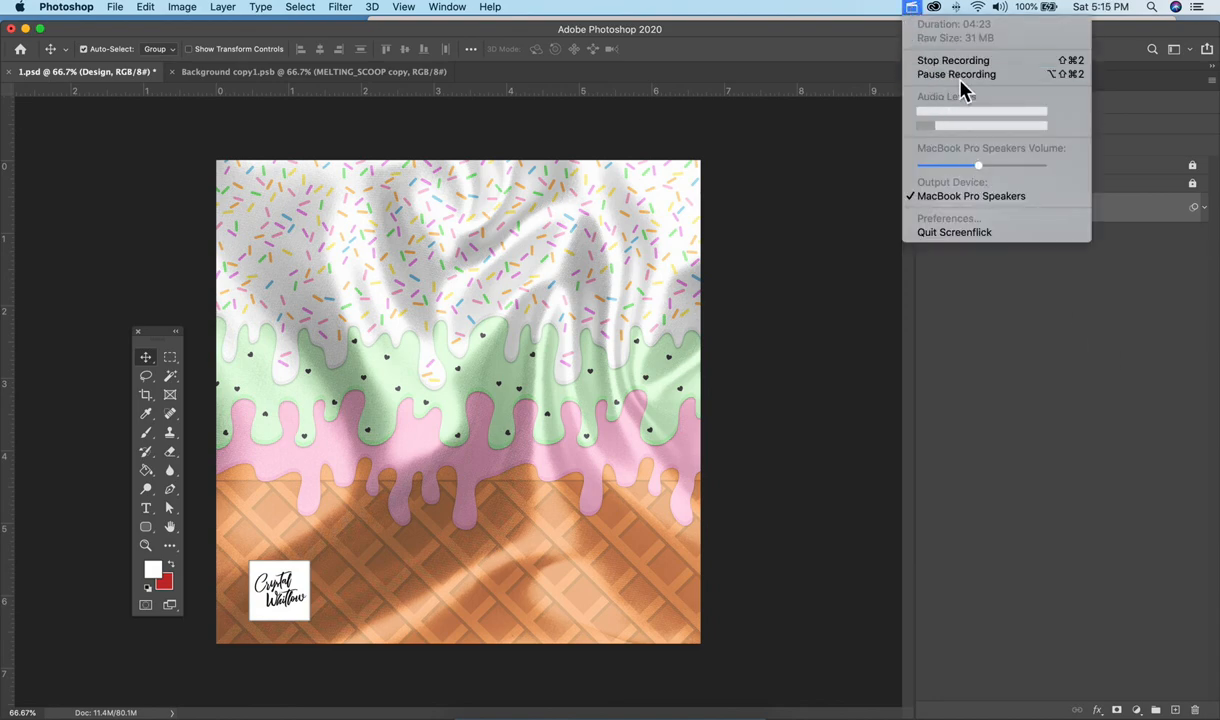